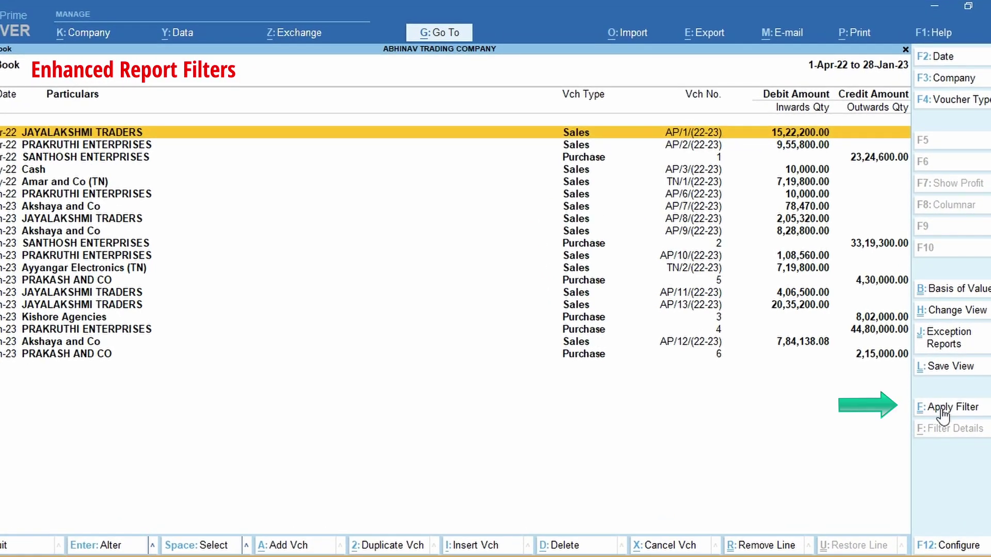
- Apply a basic filter with a search word to the Day Book vouchers, and clear it after viewing the matches
click(941, 409)
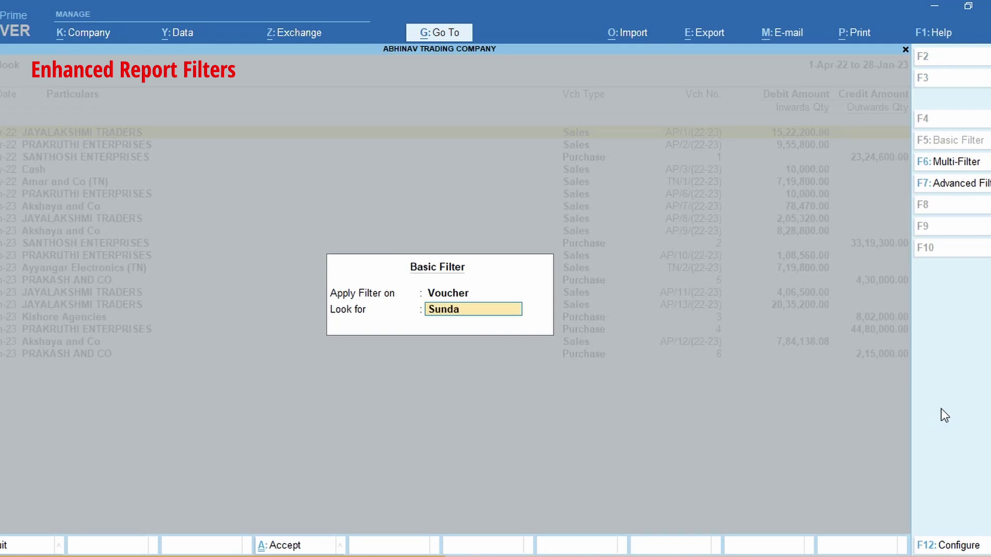
key(Return)
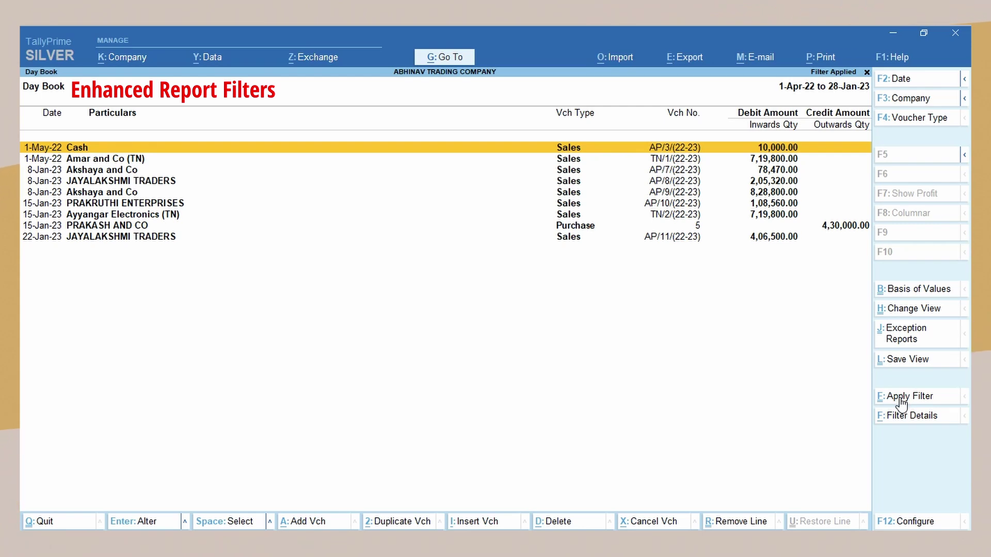
key(Escape)
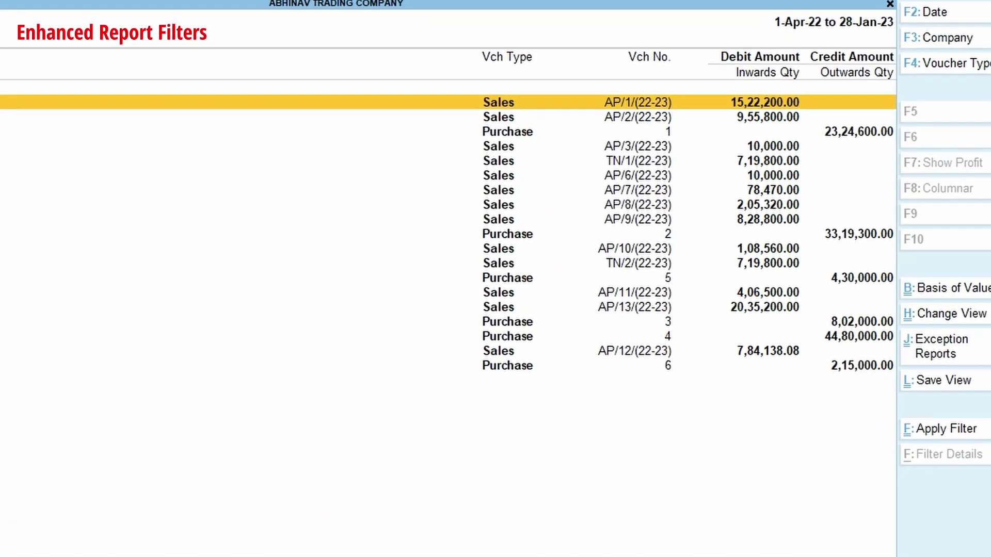
- Filter the Day Book vouchers with a basic filter that looks for AP059966
click(938, 436)
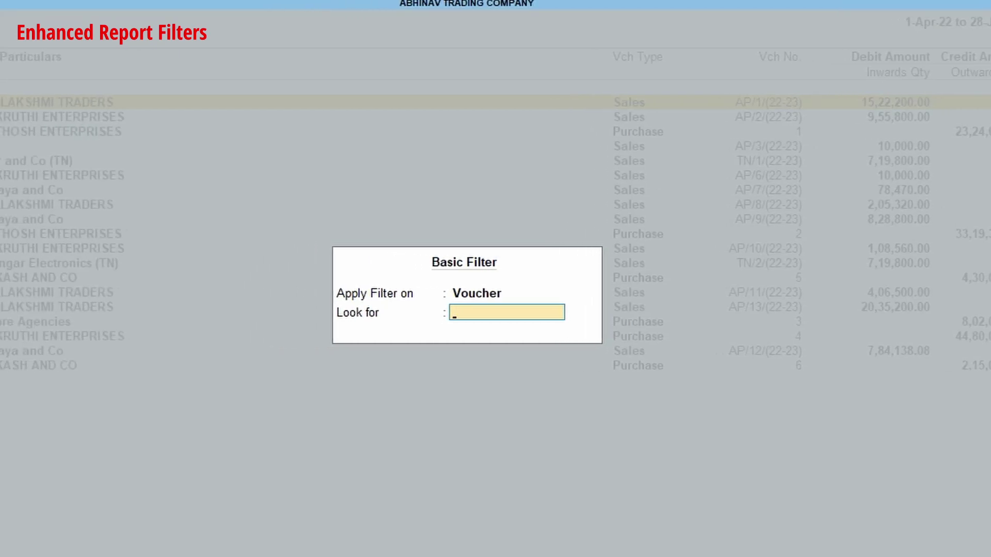
text(AP059966)
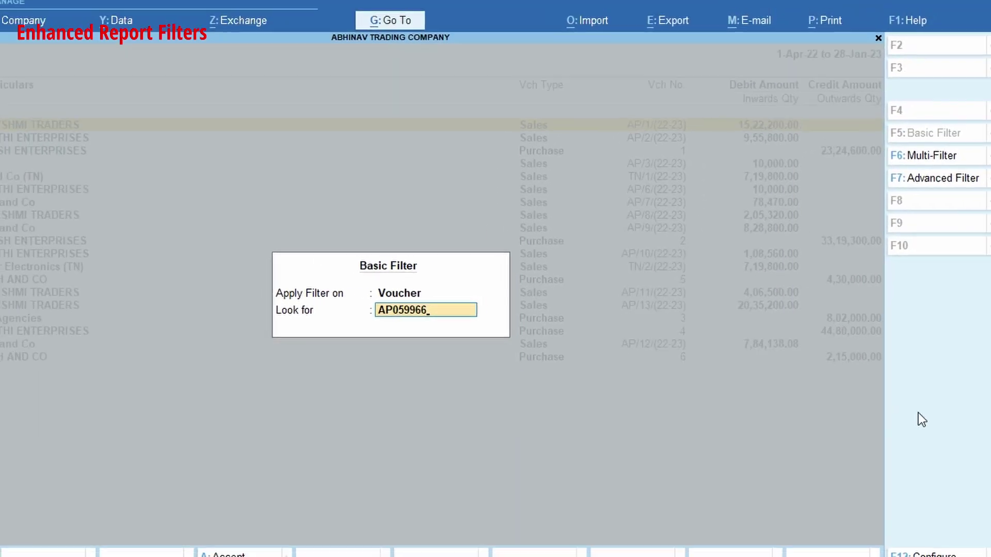
key(Return)
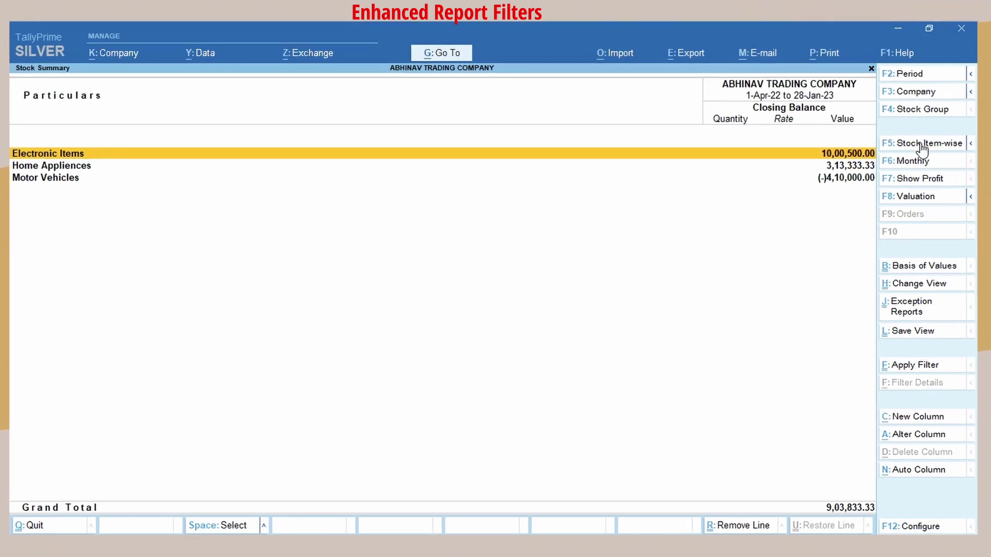
- Show the Stock Summary by stock item and apply a basic filter that looks for HSN code 555577
click(922, 145)
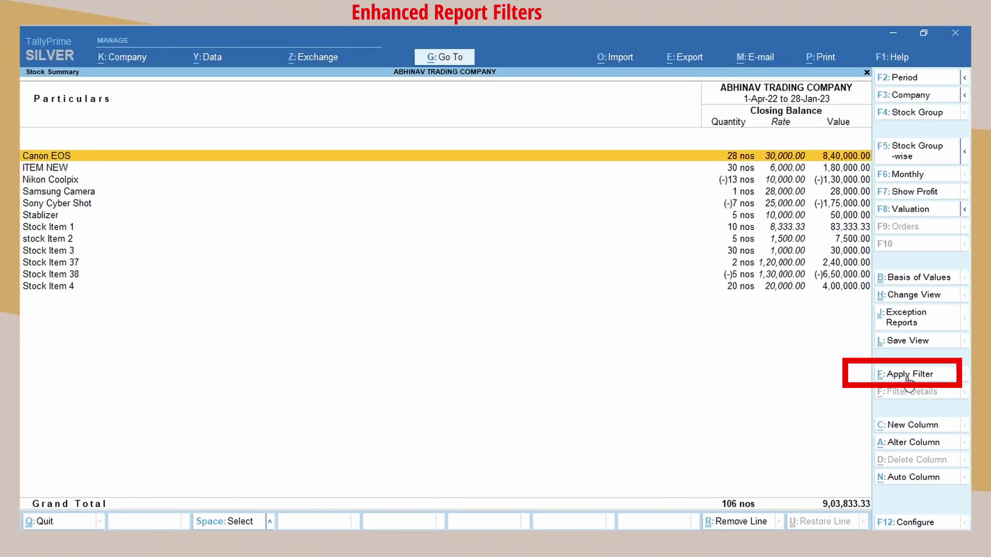
click(909, 378)
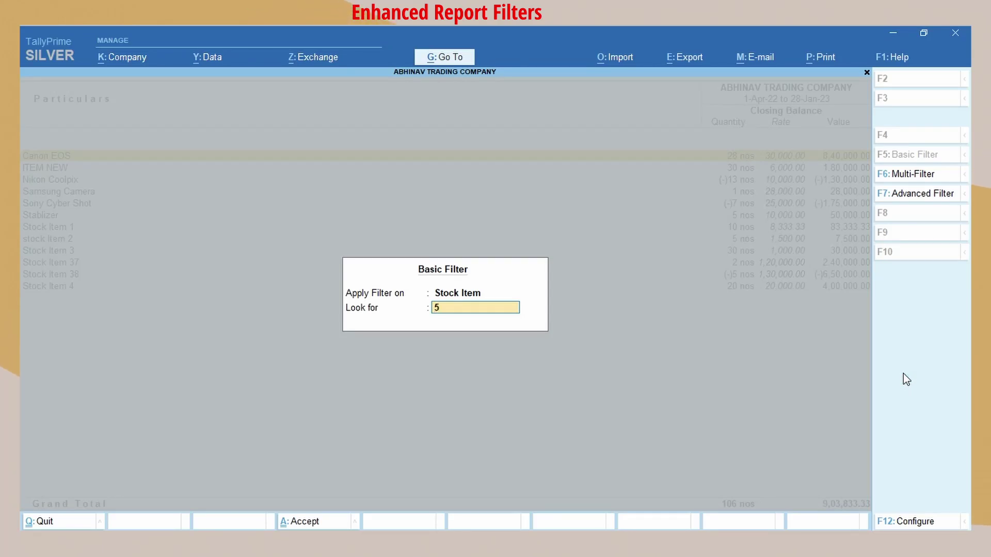
text(555577)
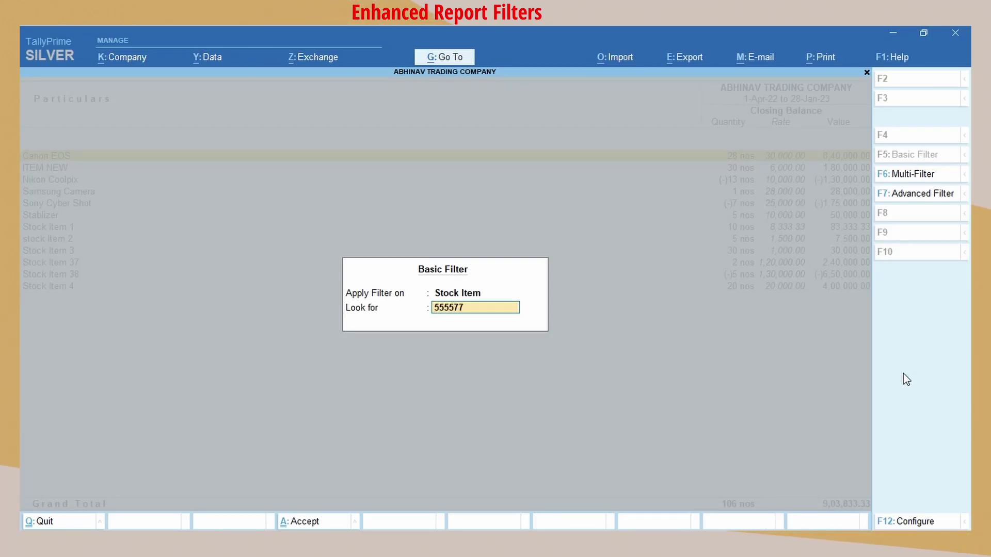
key(Return)
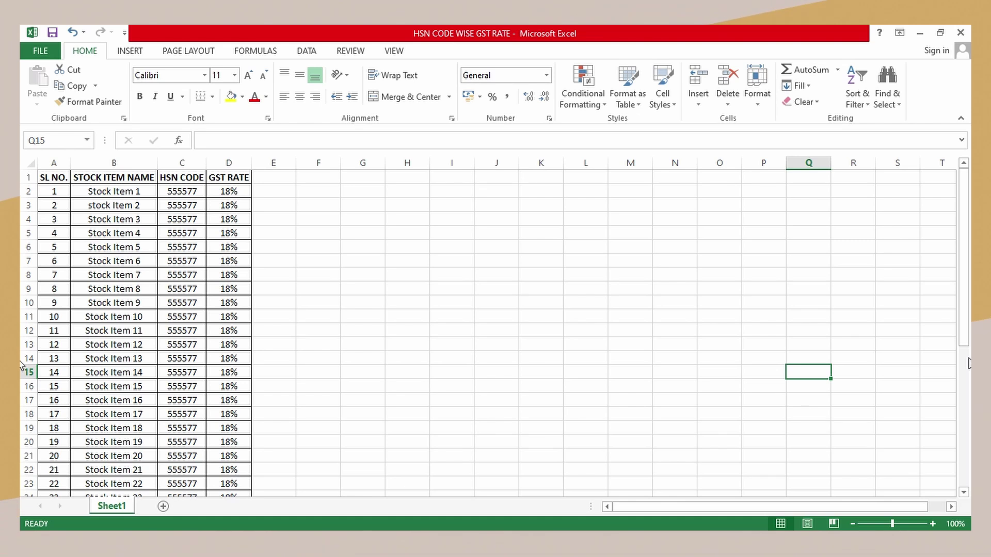
- Examine the HSN codes and GST rates of all stock items in the HSN CODE WISE GST RATE worksheet
scroll(22, 364, down, 3)
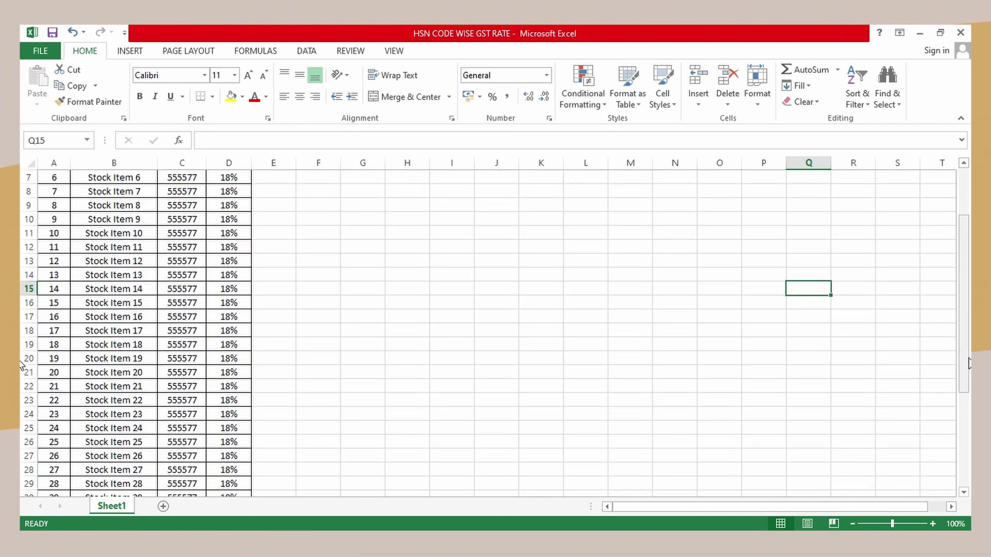
scroll(22, 364, down, 4)
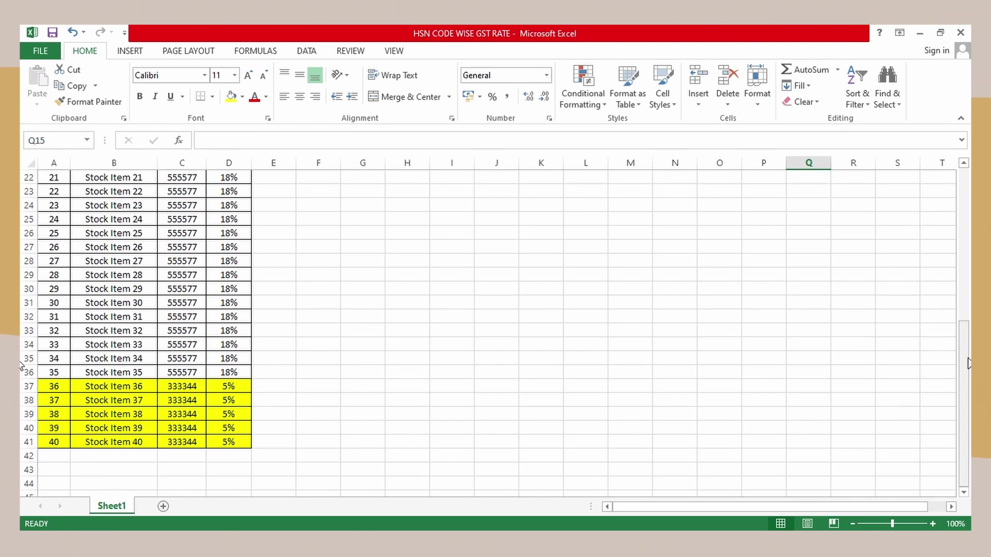
scroll(22, 365, up, 7)
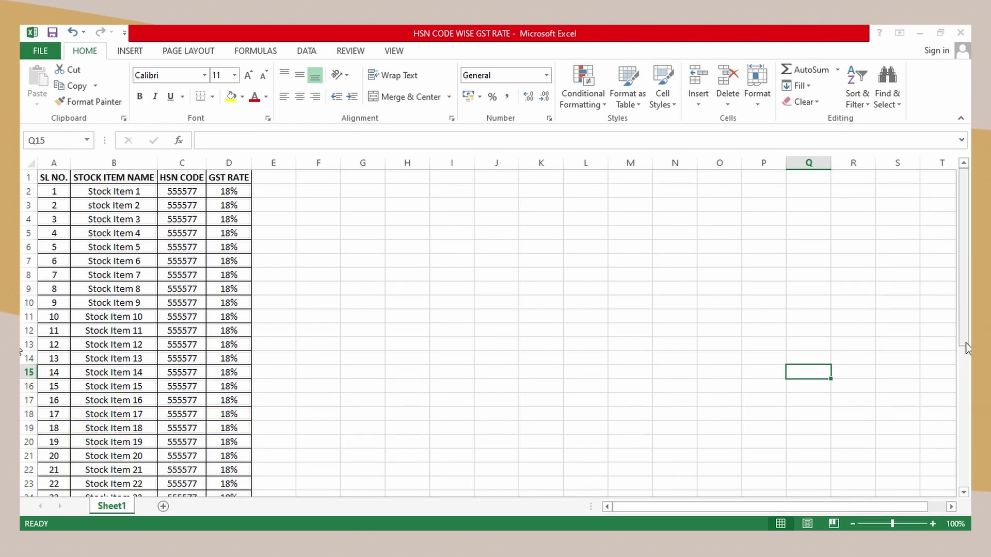
scroll(726, 286, down, 5)
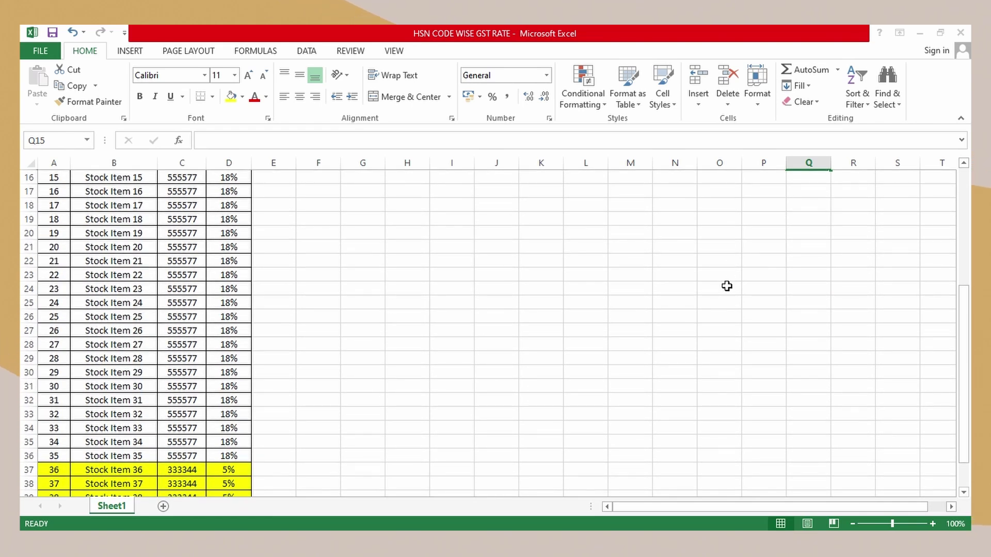
scroll(727, 285, down, 2)
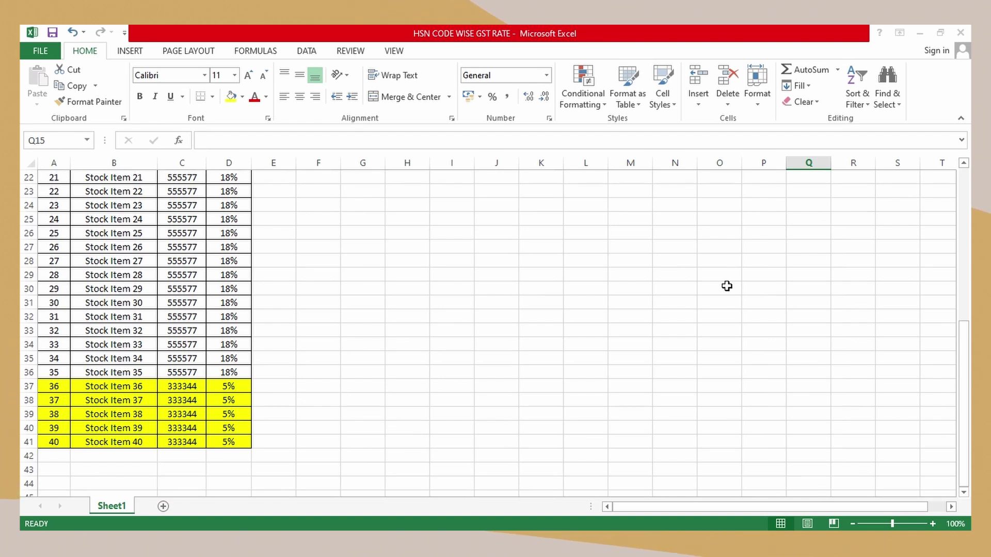
scroll(725, 286, up, 7)
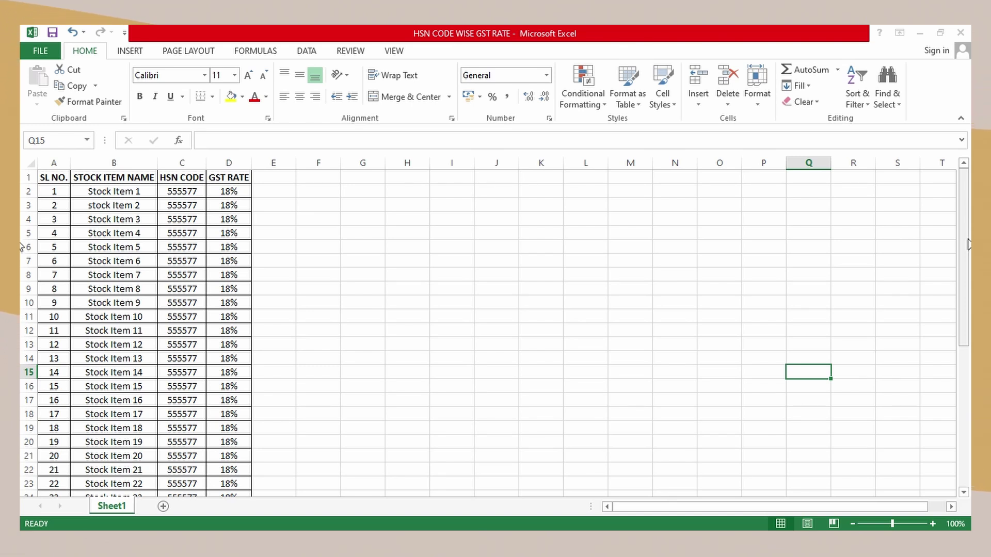
- Switch to TallyPrime and set Set/Alter Company GST Rate and Other Details to Yes in the features of ANDHRA TRADERS DEMO
key(alt+Tab)
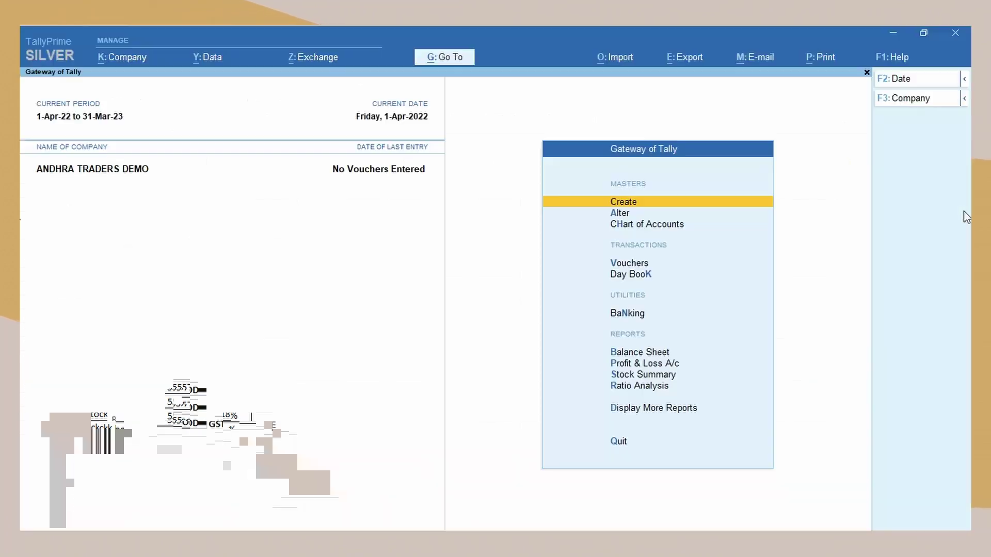
key(F11)
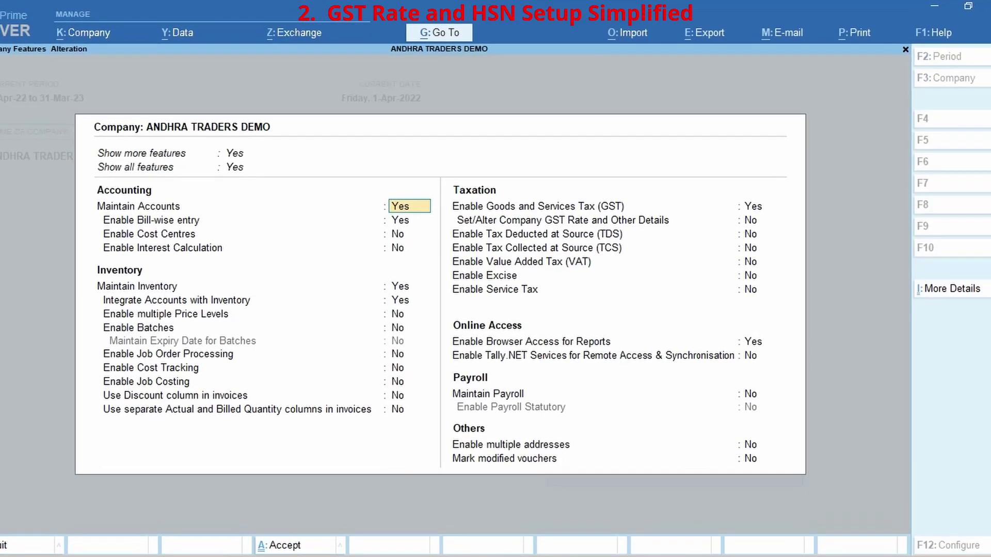
click(748, 222)
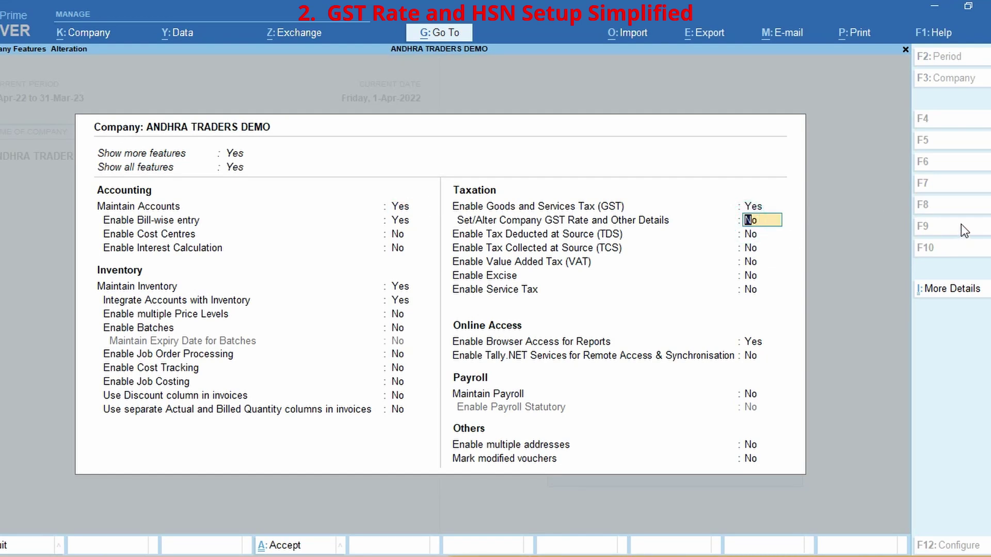
key(Return)
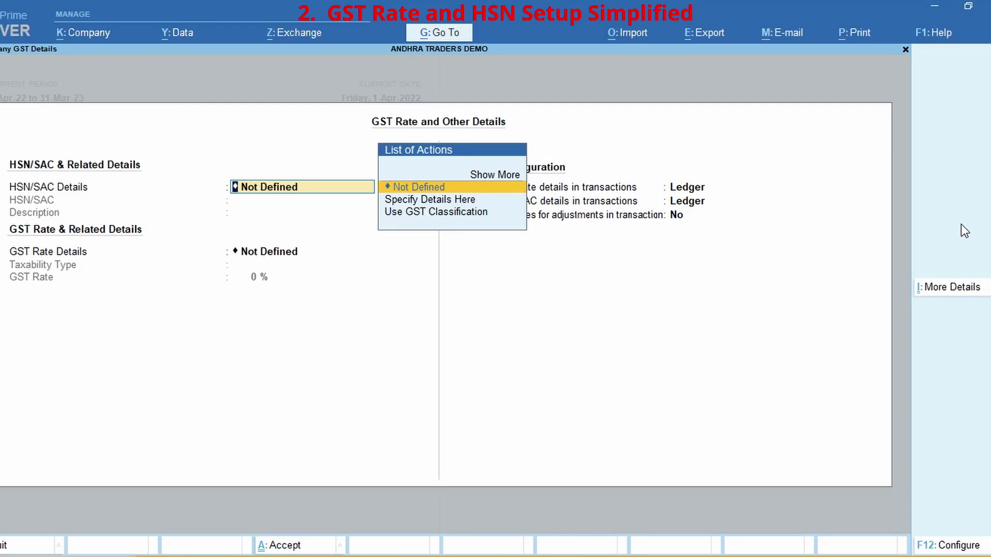
- Set the company's HSN/SAC Details to Specify Details Here and enter 555577 as the HSN/SAC code
key(Down)
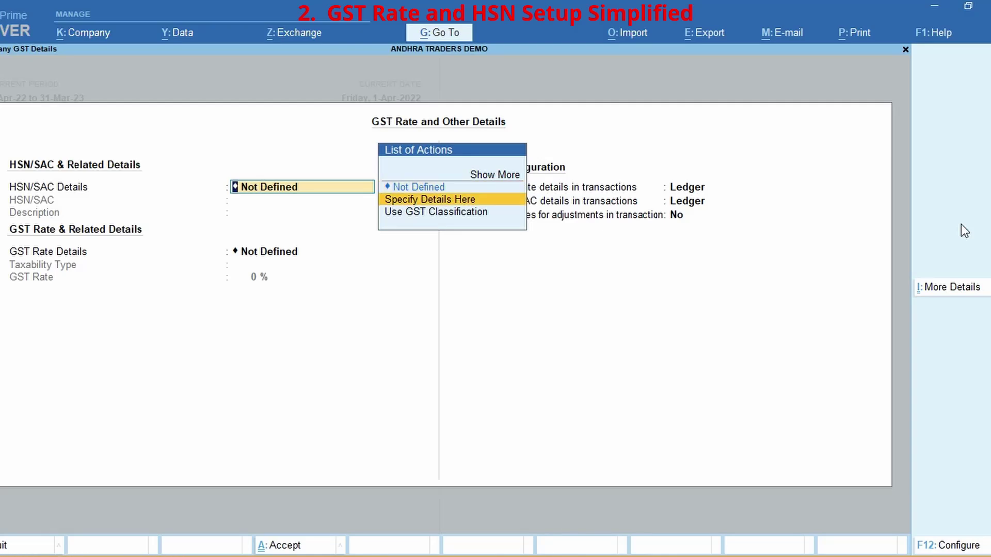
key(Return)
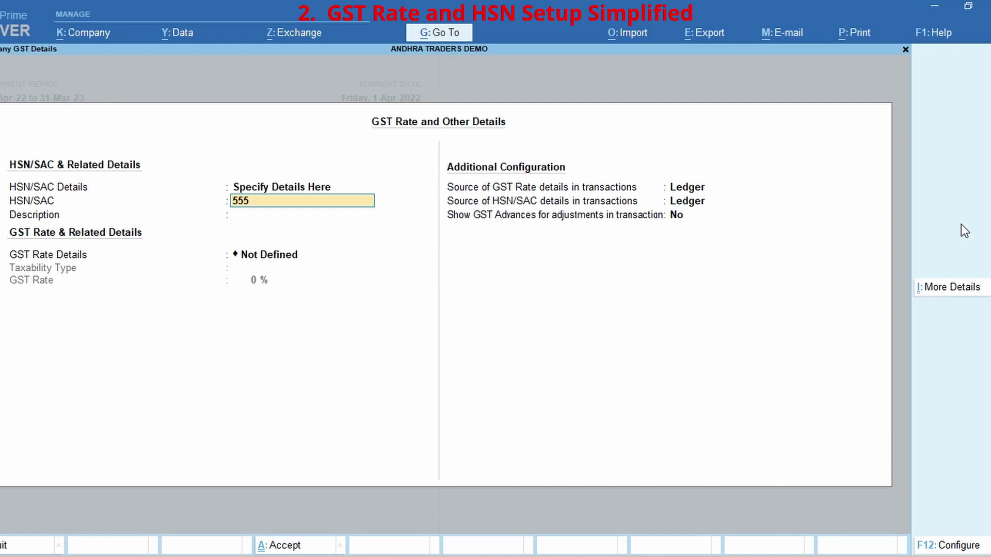
key(Return)
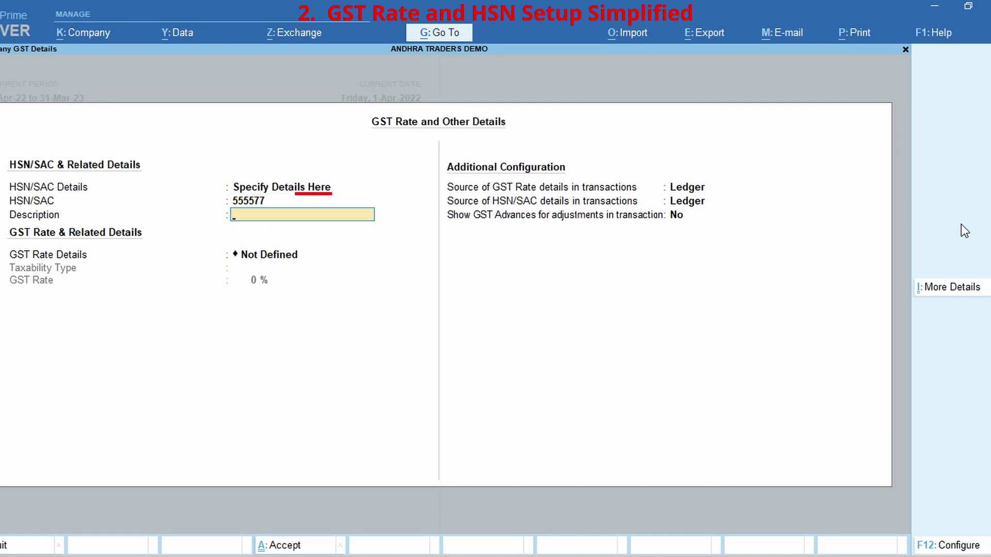
- Leave the description blank and specify the company's GST rate details here as Taxable at 18%
key(Return)
key(Down)
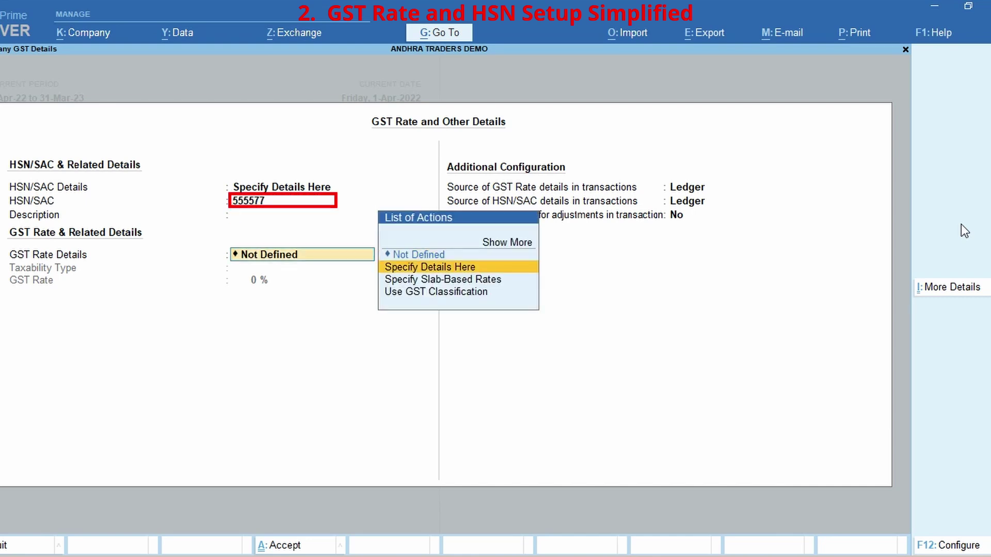
key(Return)
key(Return)
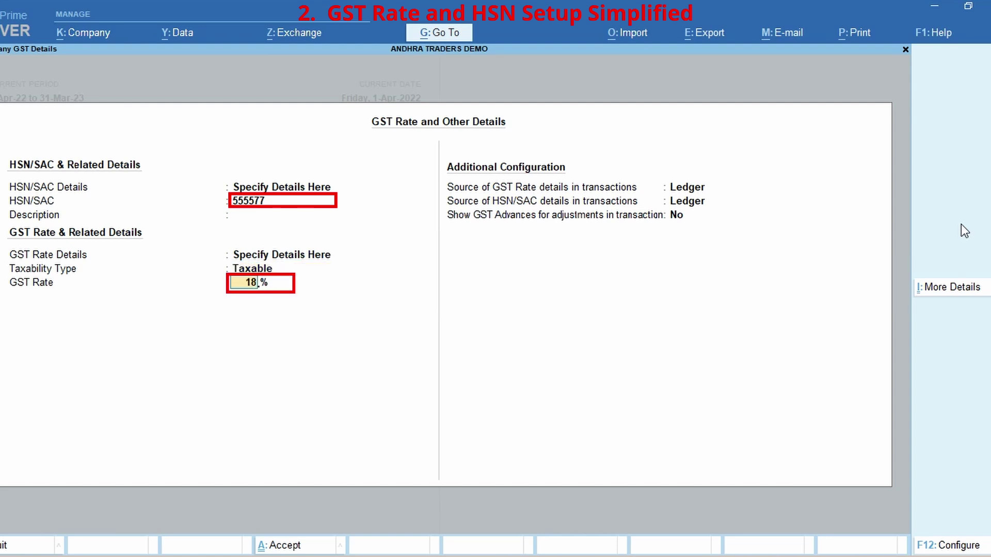
key(Return)
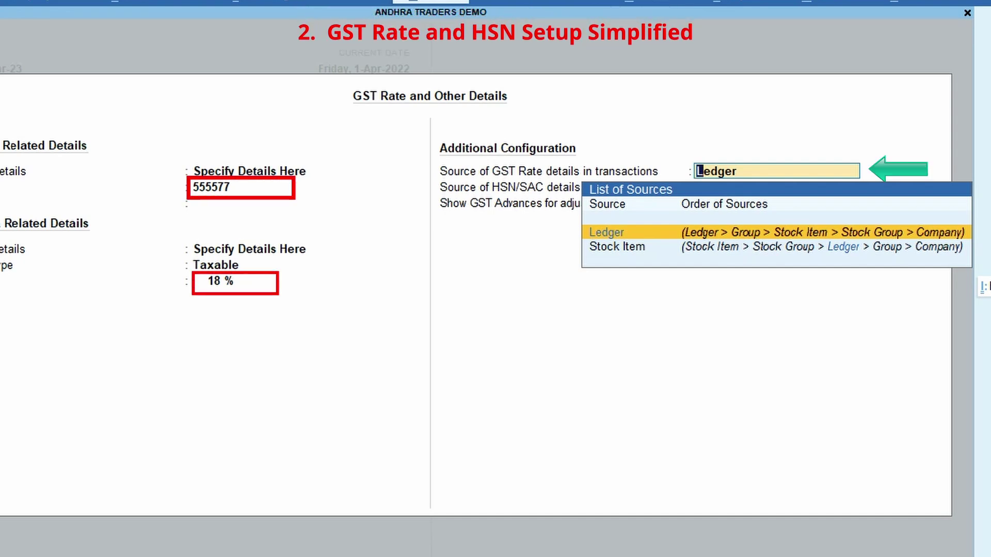
- Keep Ledger as the GST rate source, set the HSN/SAC details source to Stock Item, and save the company features
key(Return)
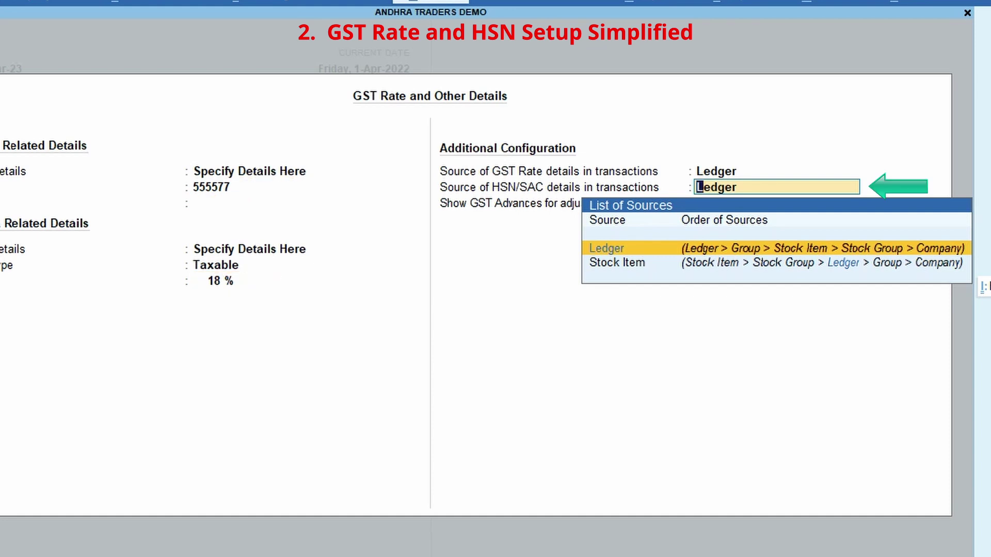
key(Down)
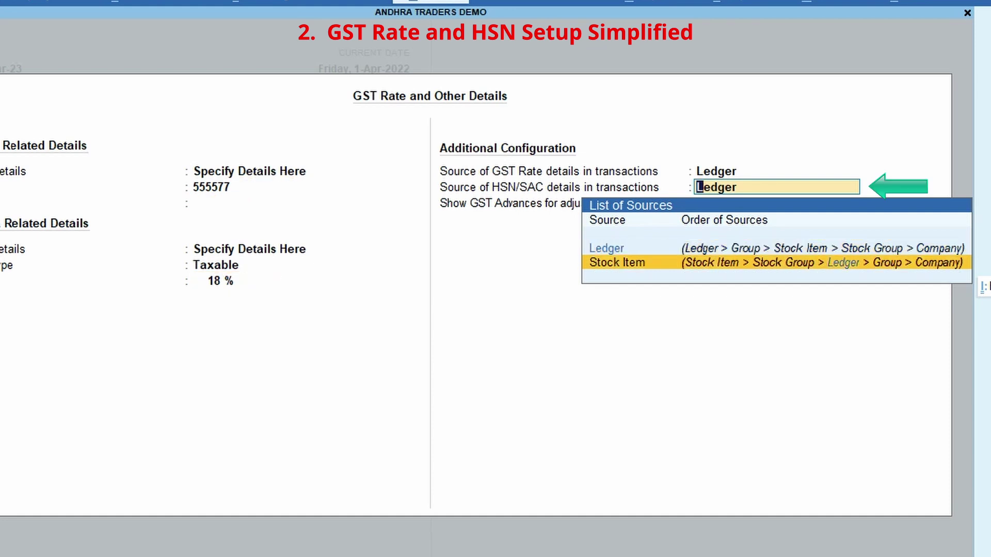
key(Return)
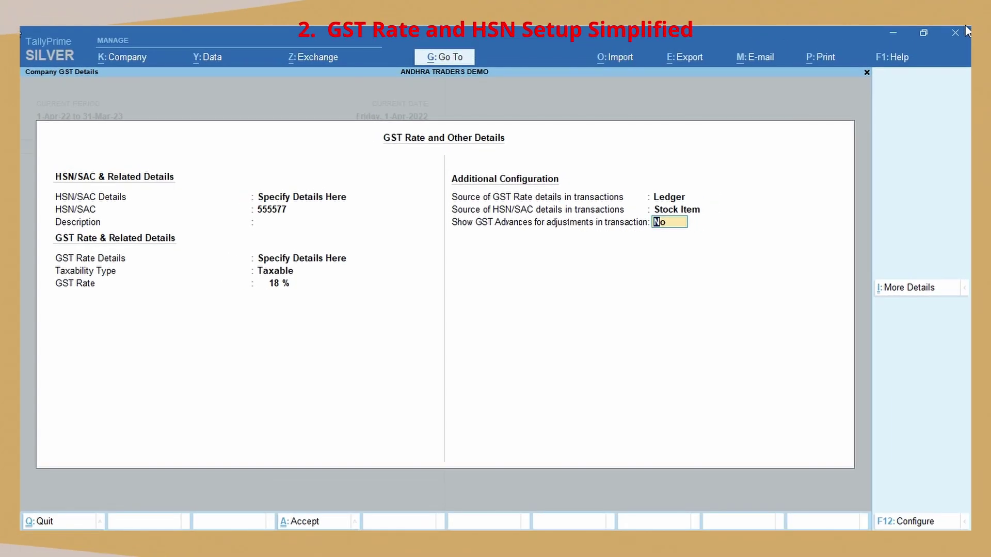
key(Return)
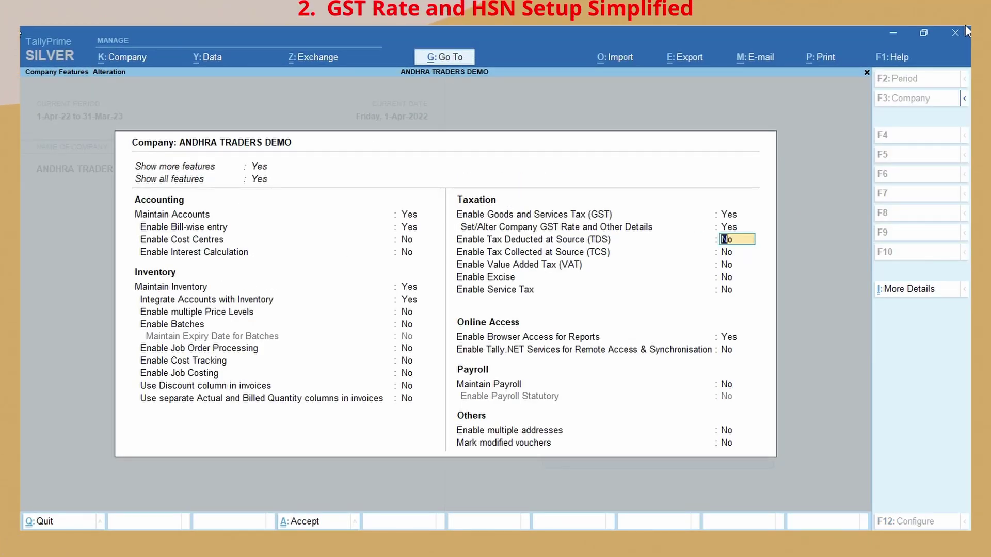
key(ctrl+a)
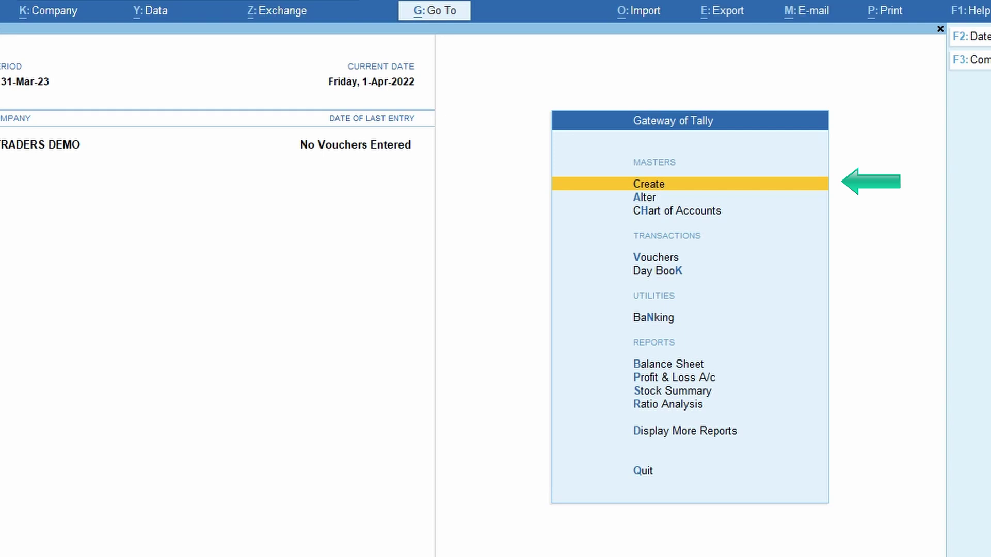
- Start creating a new Stock Item master from the list of inventory masters
key(Return)
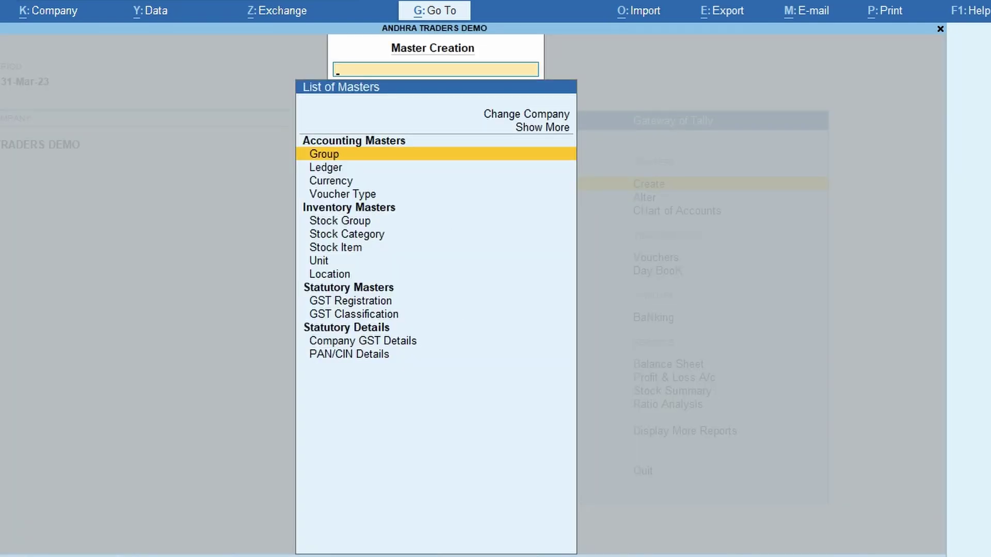
key(Down)
key(Down)
key(Down)
key(Down)
key(Down)
key(Down)
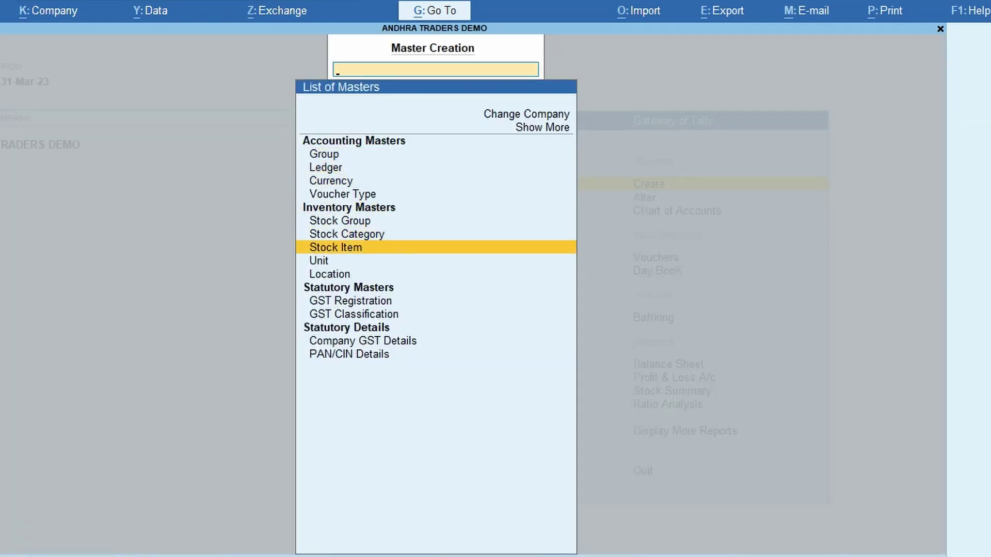
key(Return)
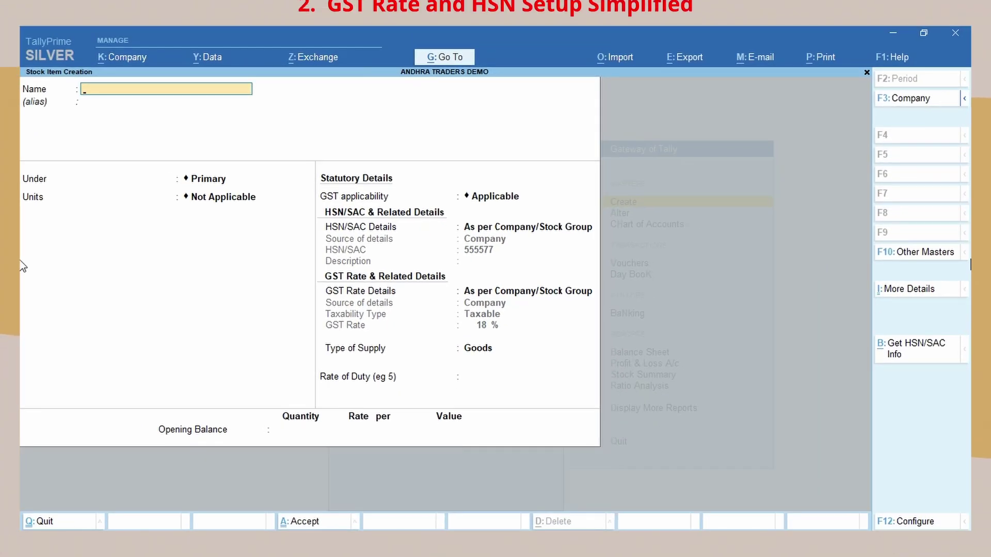
- Copy the name Stock Item 1 from the HSN CODE WISE GST RATE Excel sheet into the new TallyPrime stock item and set its units to nos
key(alt+Tab)
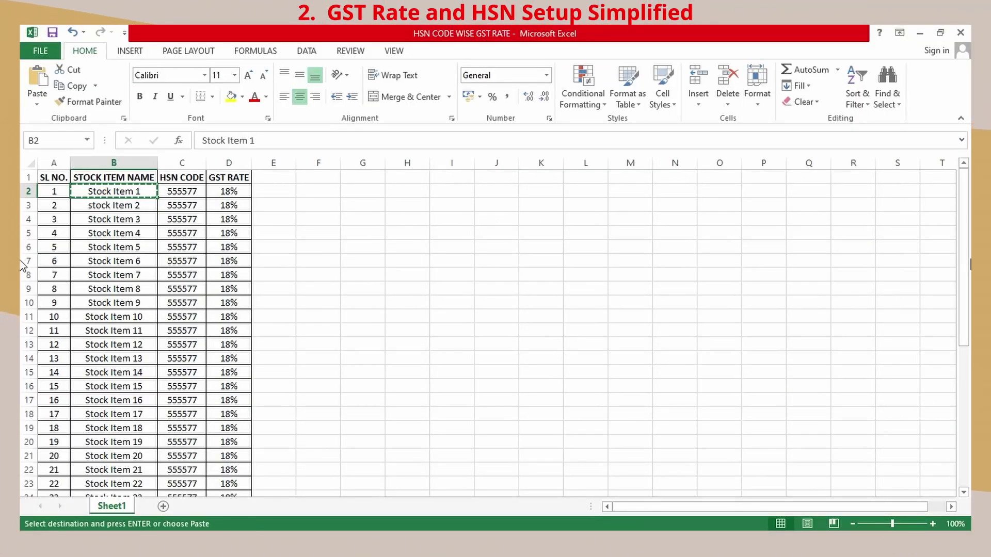
key(alt+Tab)
key(ctrl)
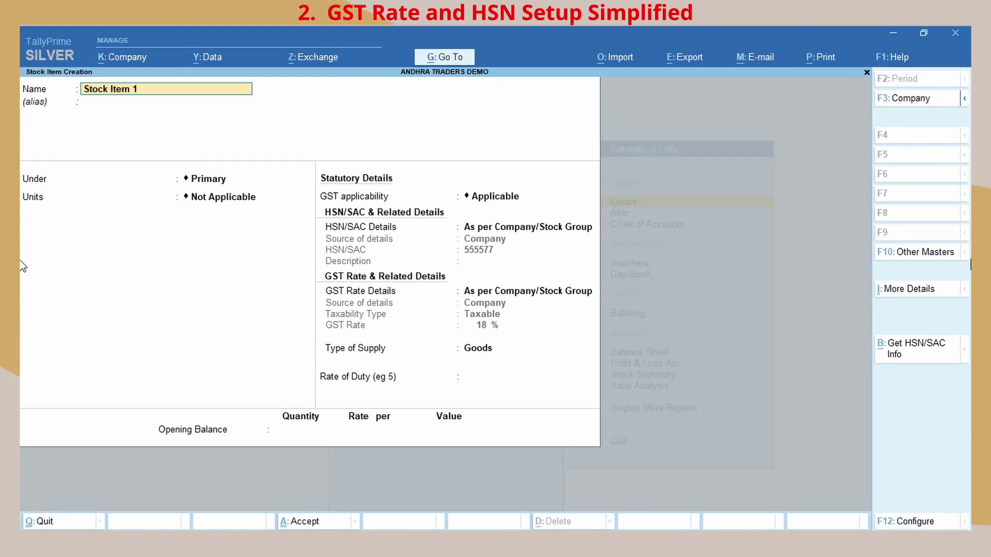
key(Return)
key(Return)
key(Down)
key(Return)
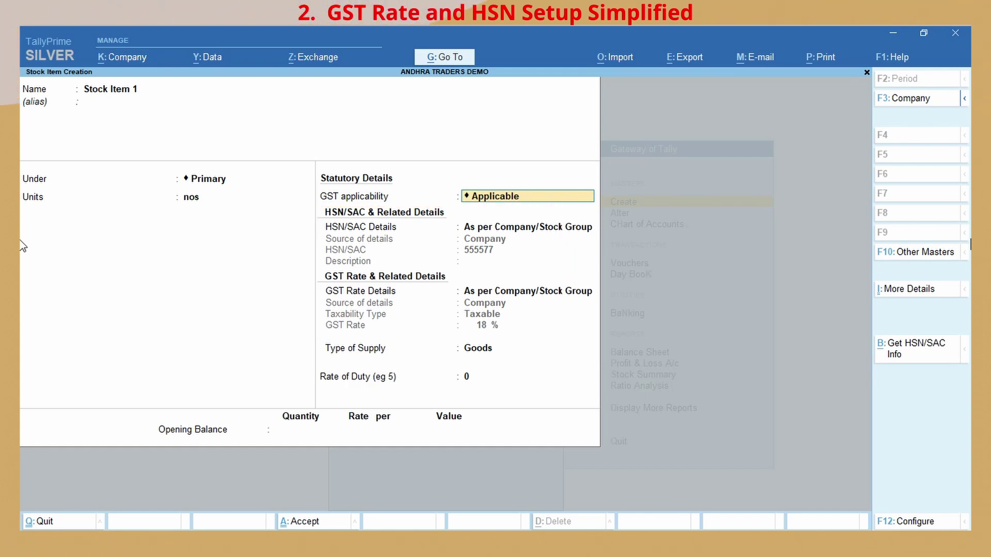
- Keep Stock Item 1's HSN/SAC and GST rate details As per Company/Stock Group, leave the opening balance blank, and save the item
key(Return)
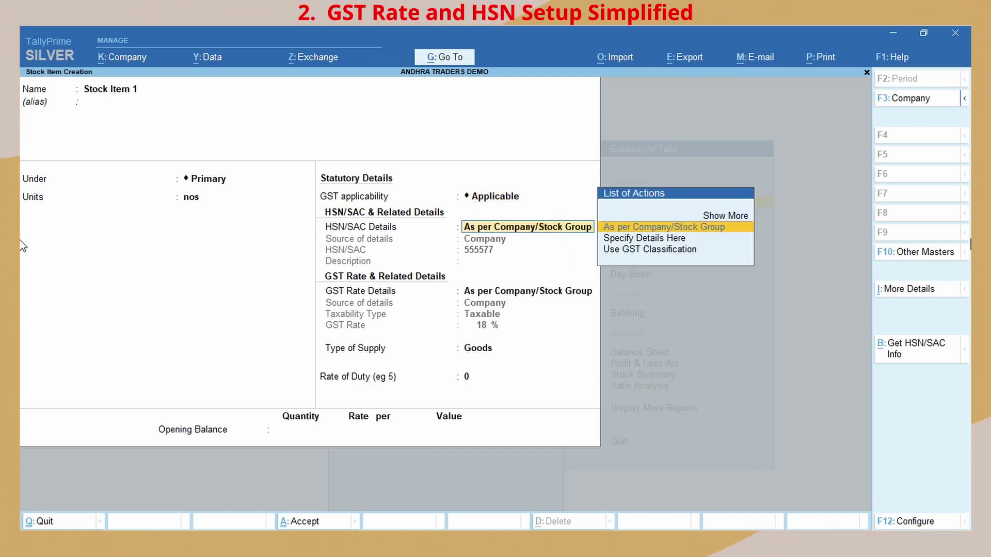
key(Return)
key(Return)
key(Return)
key(Return)
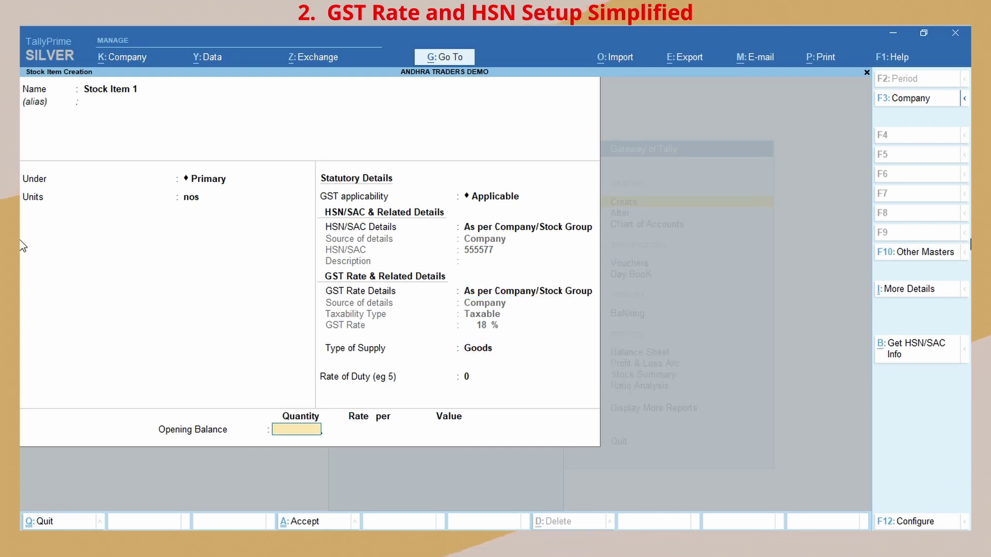
key(Return)
key(y)
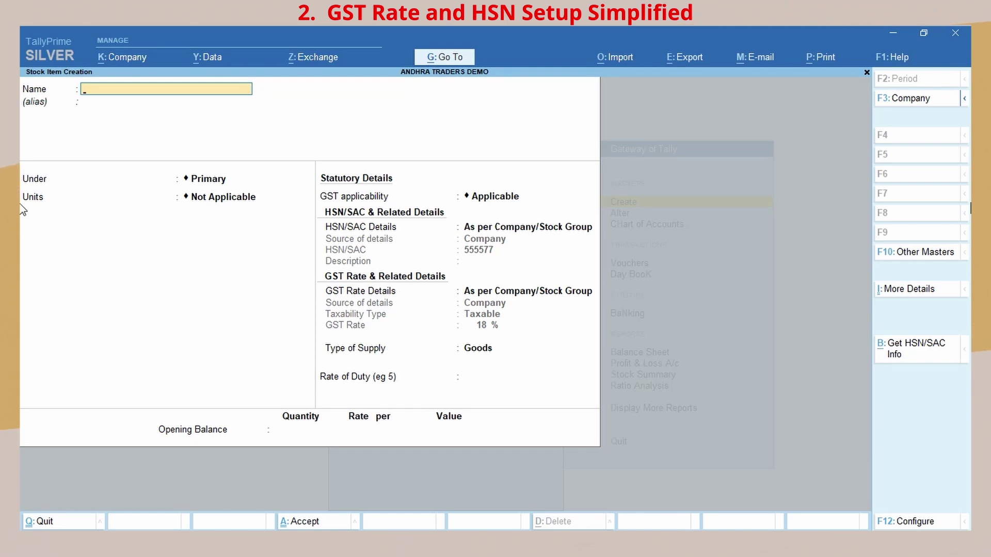
- Create and save the stock item "stock Item 2" with its name copied from the Excel list and units set to nos
key(alt)
key(alt+Tab)
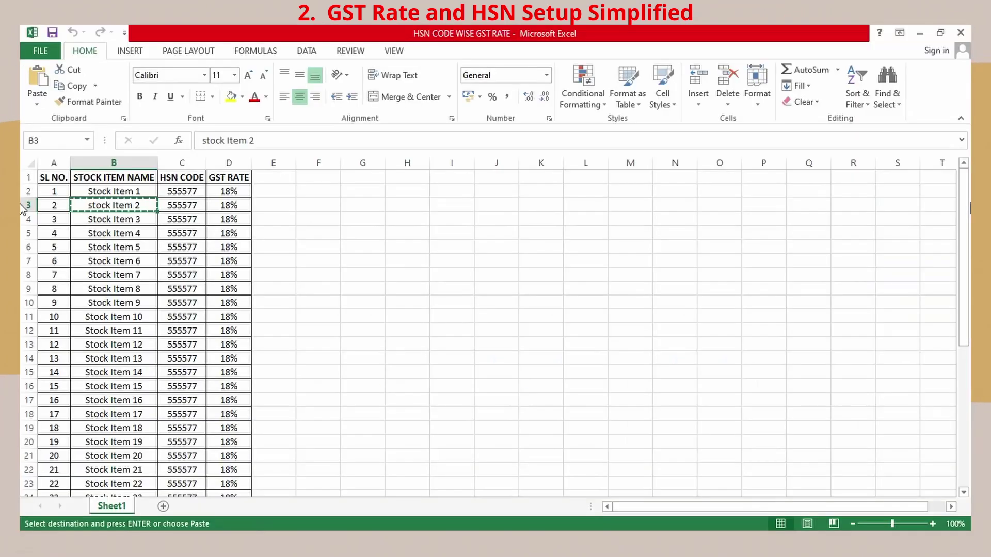
key(alt+Tab)
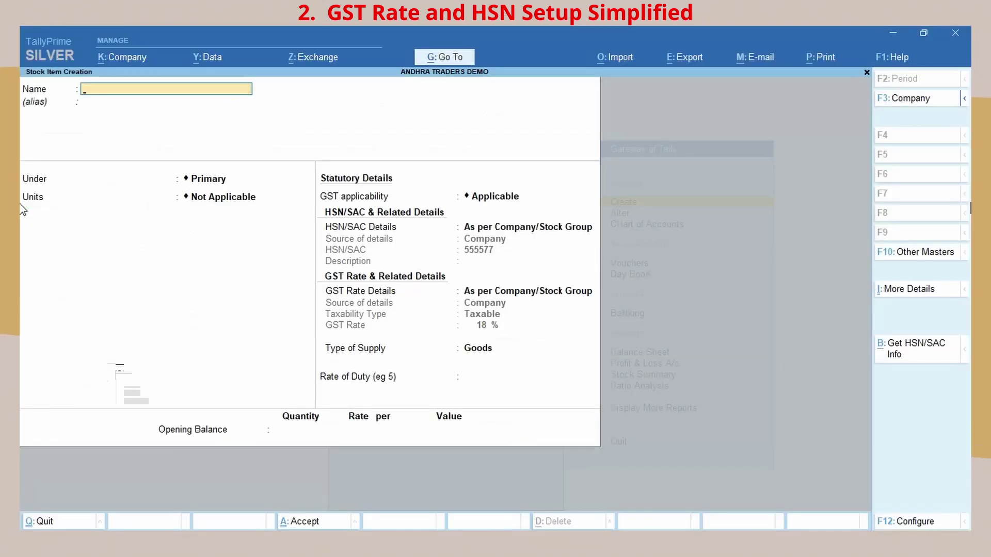
key(ctrl+alt+v)
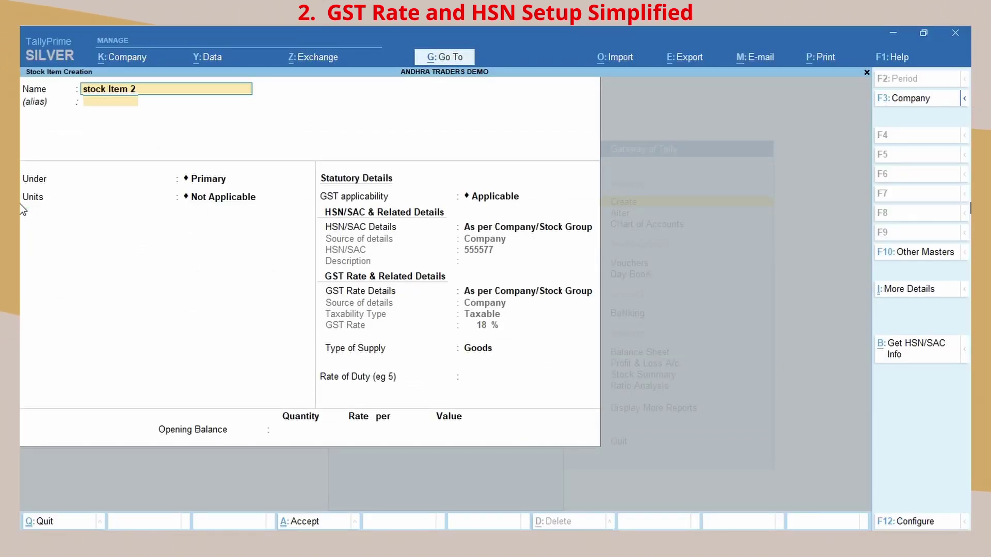
key(Return)
key(Return)
key(Return)
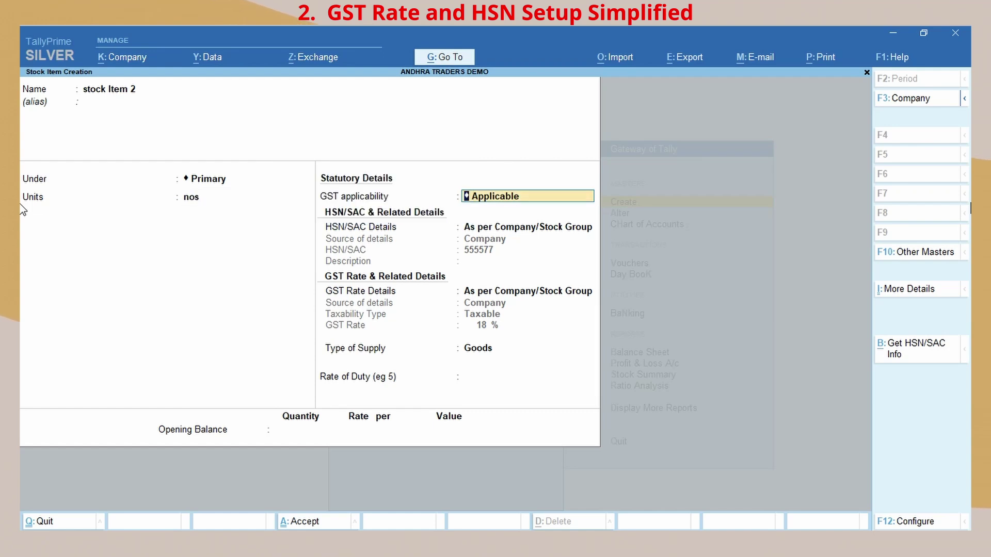
key(ctrl+a)
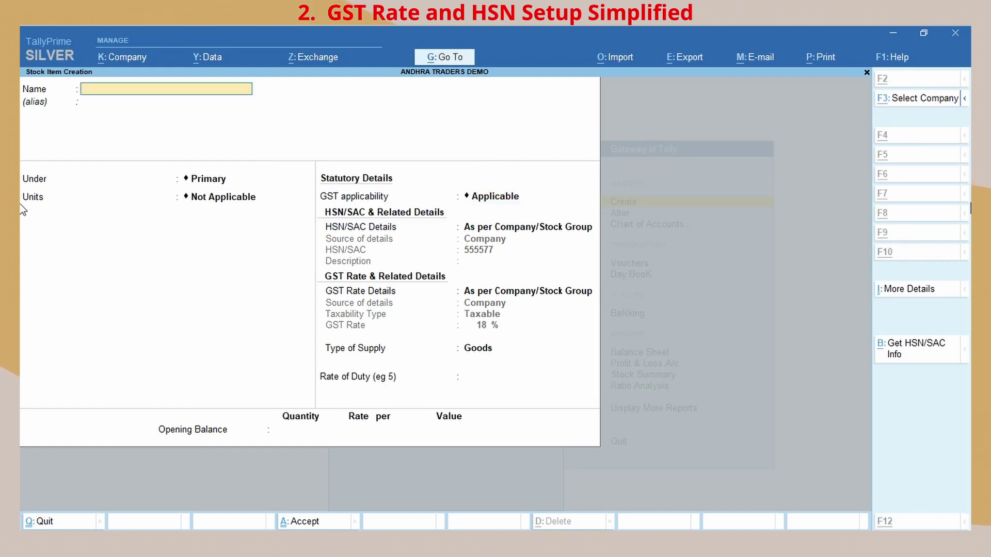
- Create and save the stock item "Stock Item 3" with its name copied from the Excel list and units set to nos
key(alt+Tab)
key(Down)
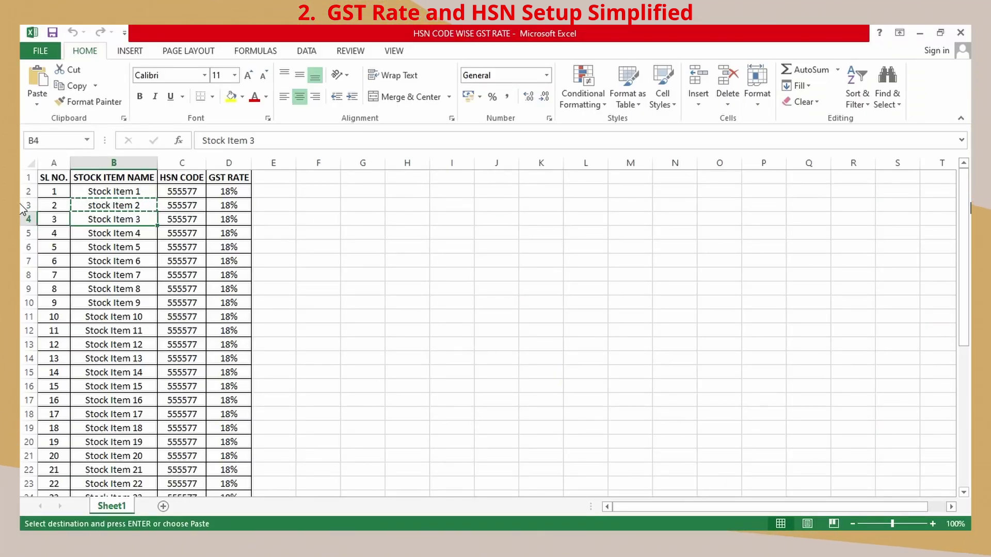
key(ctrl+c)
key(alt+Tab)
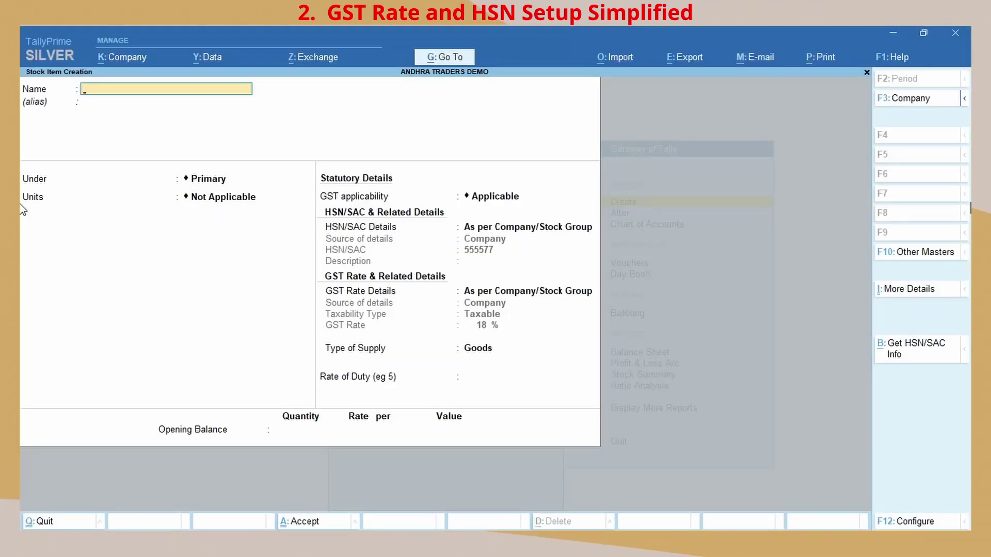
key(ctrl+alt+v)
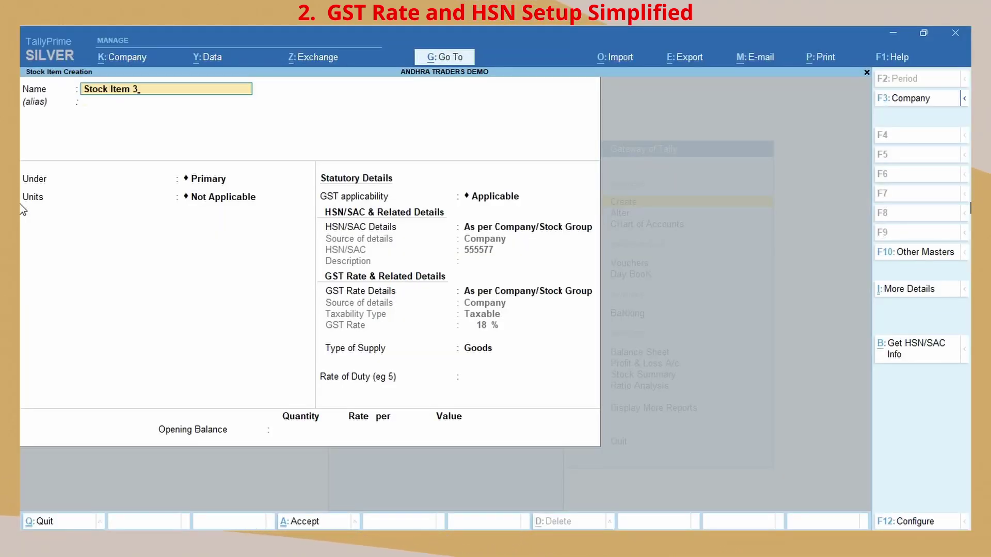
key(Return)
key(Return)
key(Down)
key(Return)
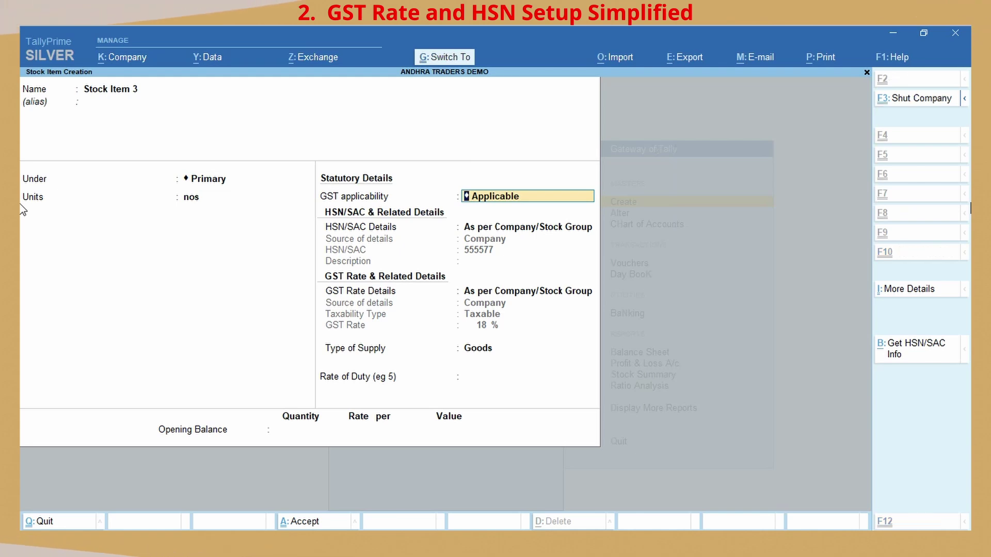
key(ctrl+a)
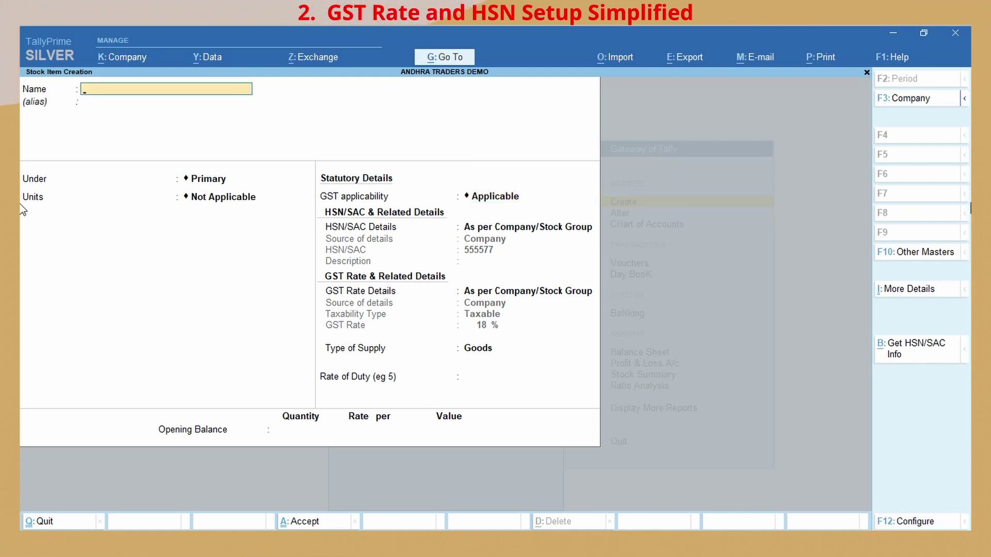
- Copy the name Stock Item 36 from the Excel list into a new TallyPrime stock item and set its units to nos
key(alt+Tab)
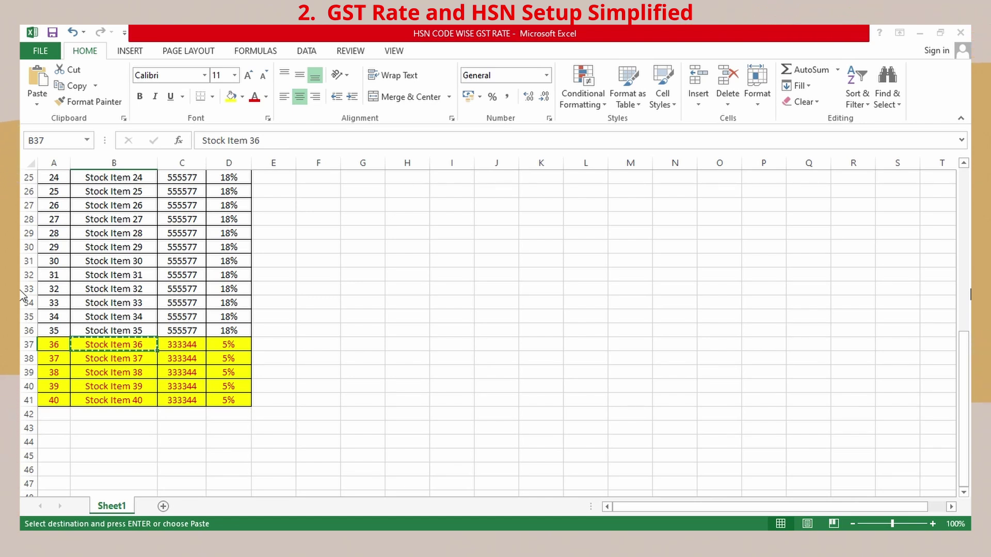
key(alt+Tab)
key(ctrl+v)
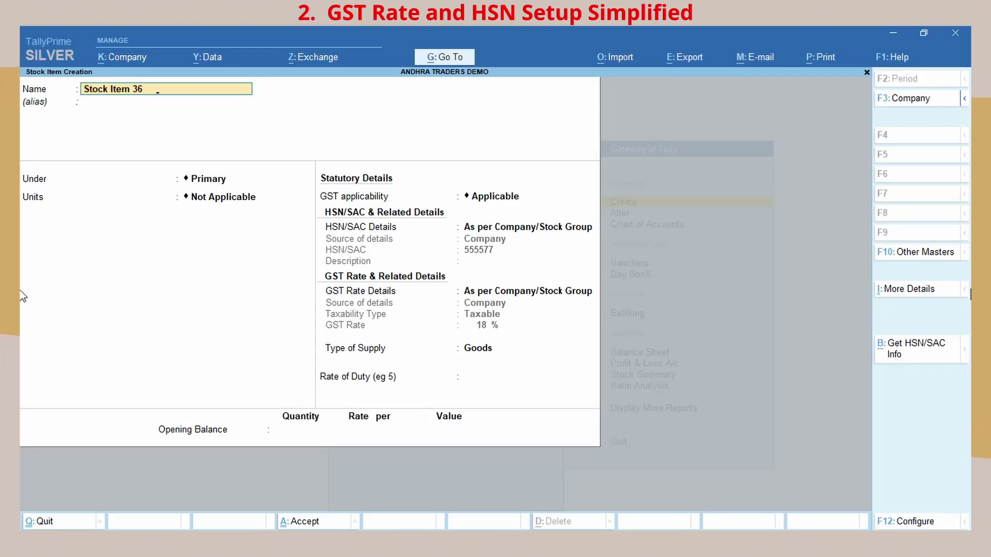
key(Return)
key(Return)
key(Return)
key(Down)
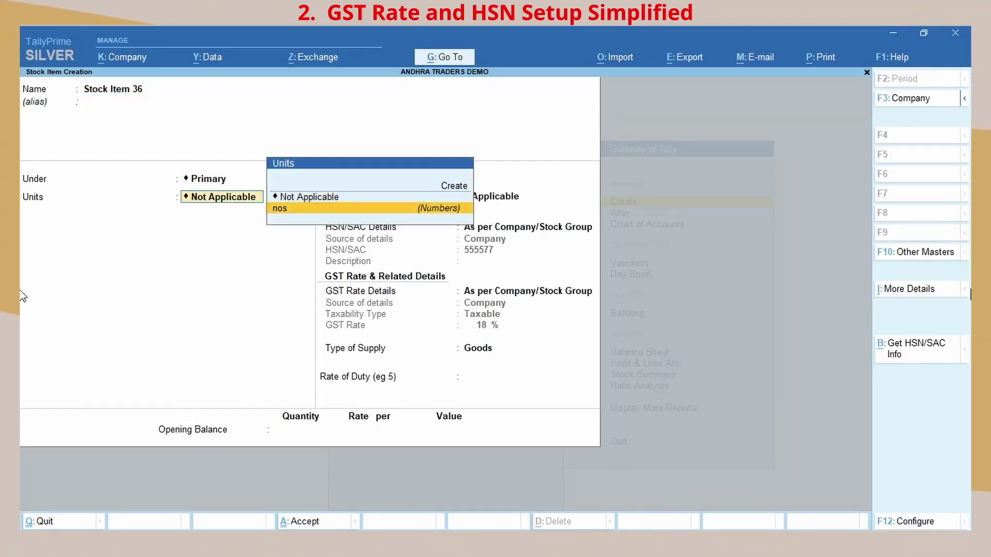
key(Return)
- Set Stock Item 36's HSN/SAC Details to Specify Details Here with HSN/SAC code 333344, leaving the description blank
key(Return)
key(Down)
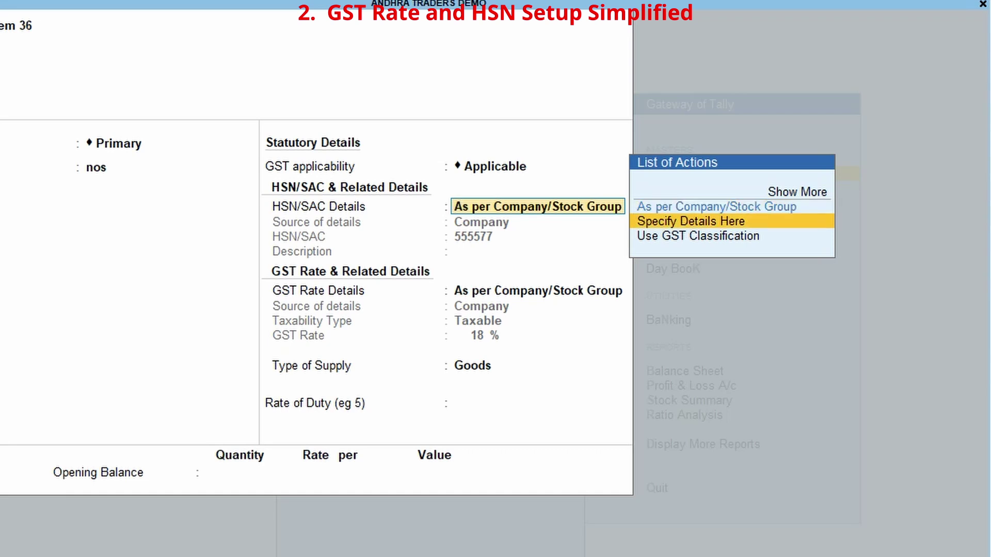
key(Return)
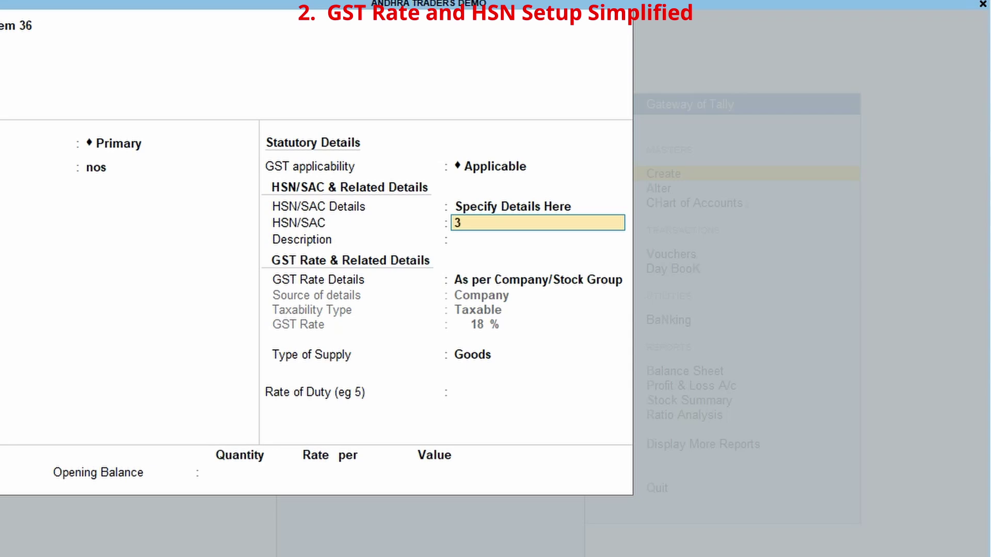
key(Return)
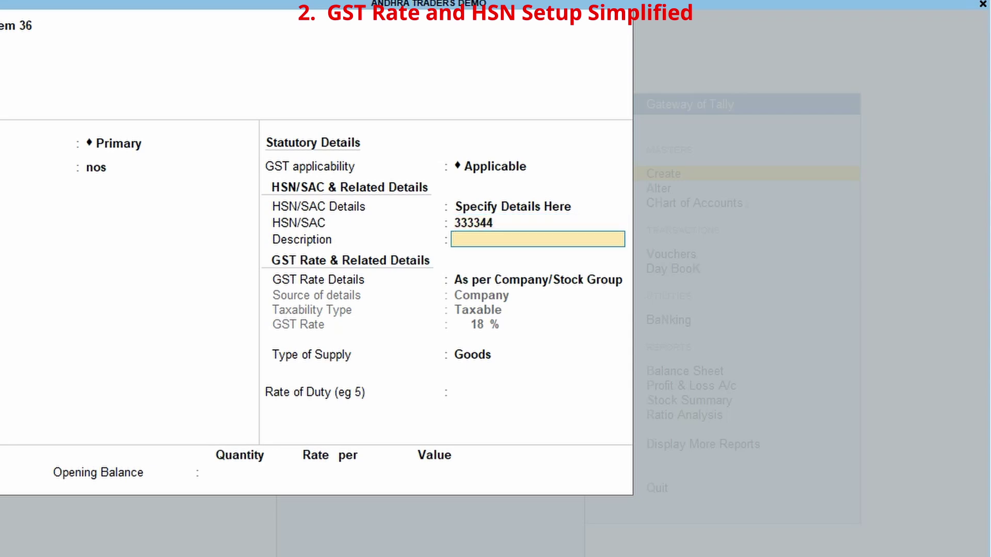
key(Return)
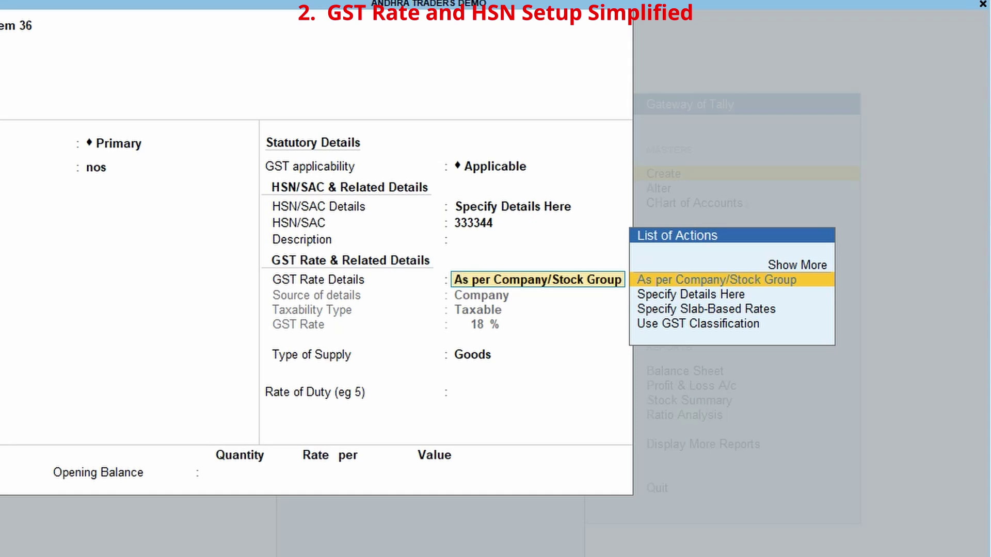
- Specify Stock Item 36's GST rate details here as Taxable at 5%, leave the opening balance blank, and save the item
key(Down)
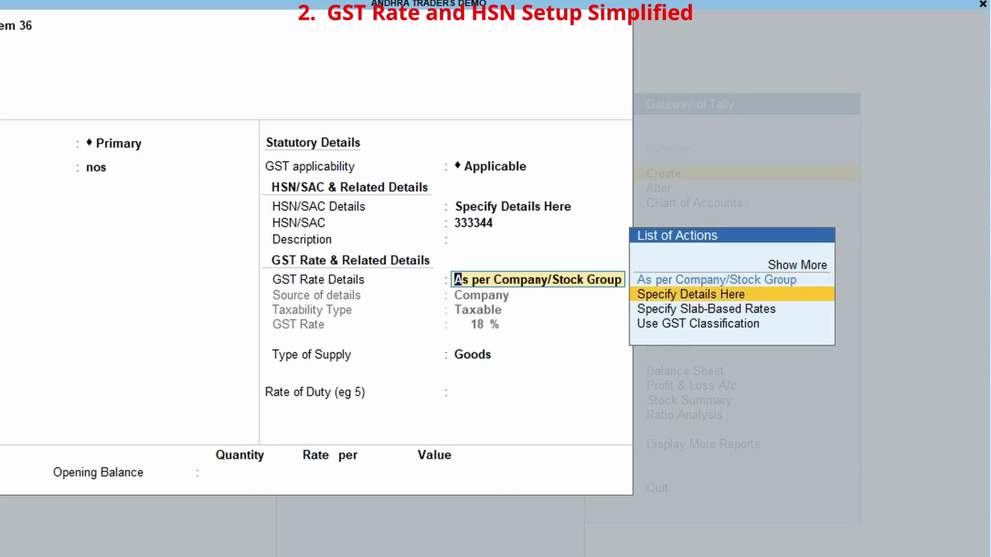
key(Return)
key(Return)
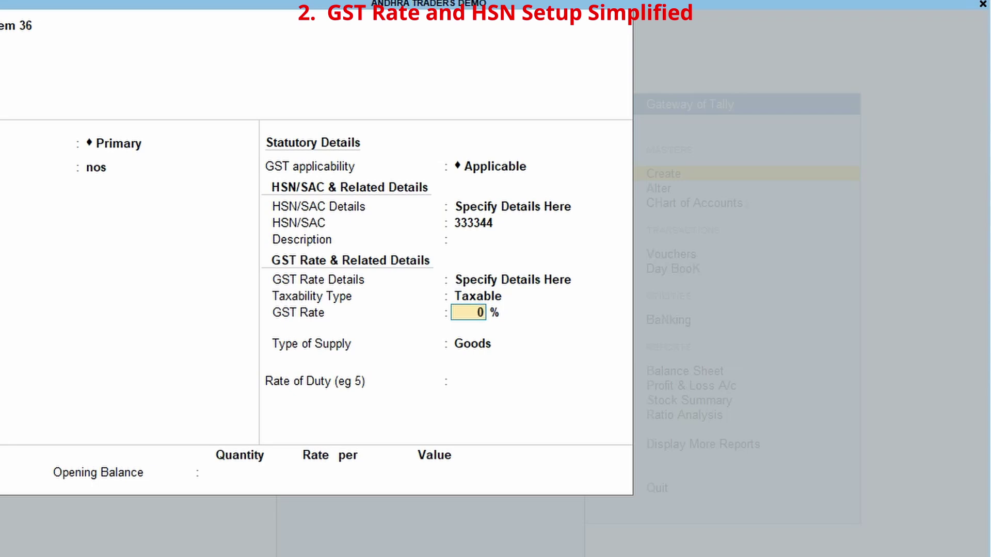
key(Return)
key(Return)
key(Return)
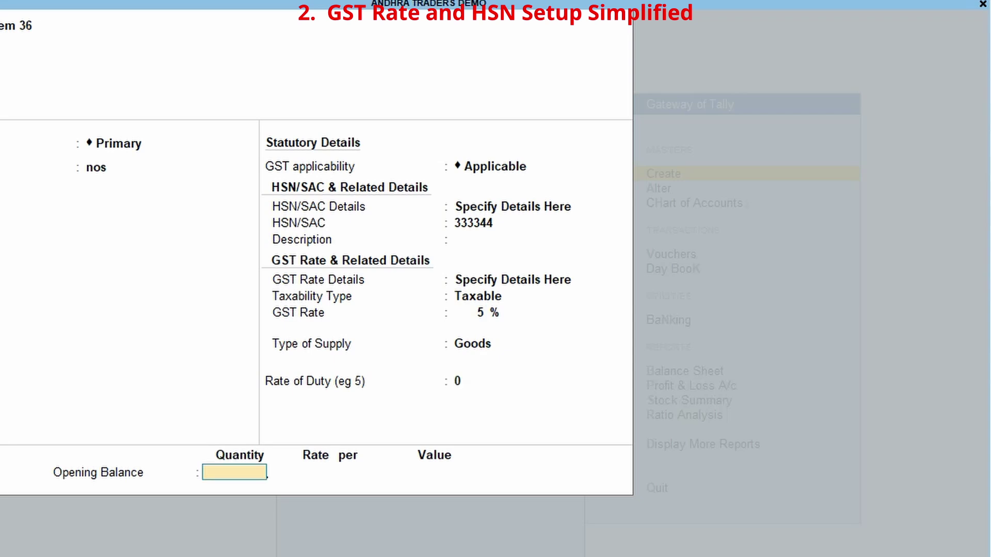
key(Return)
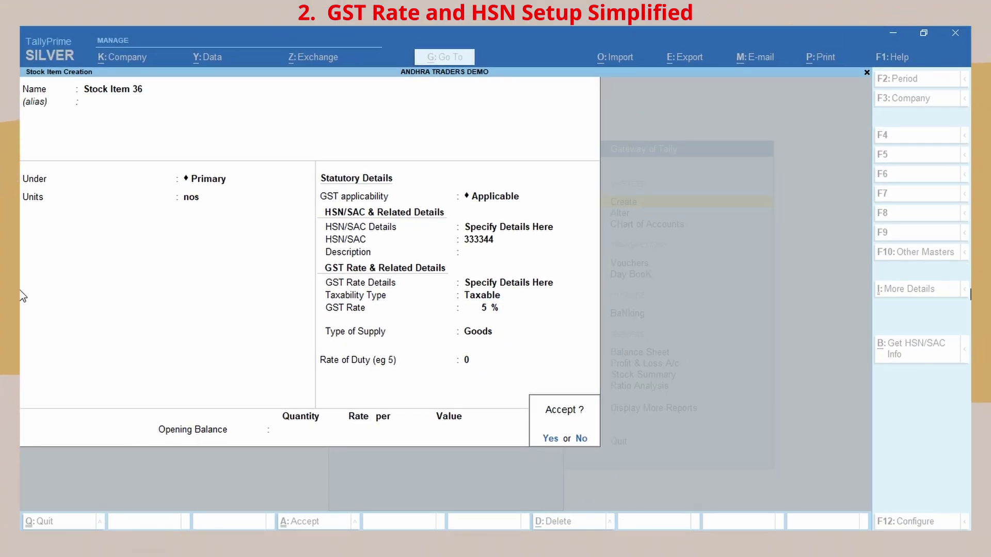
key(Return)
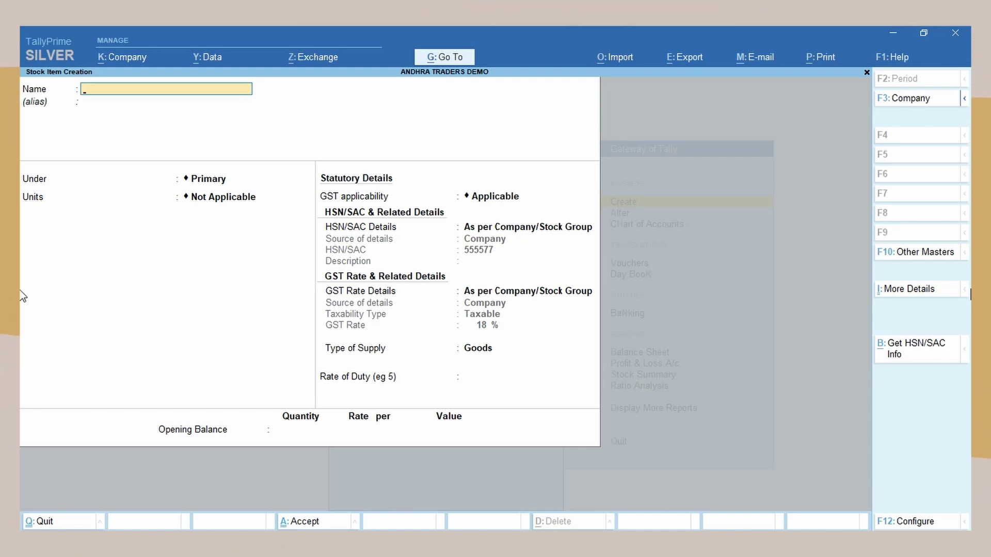